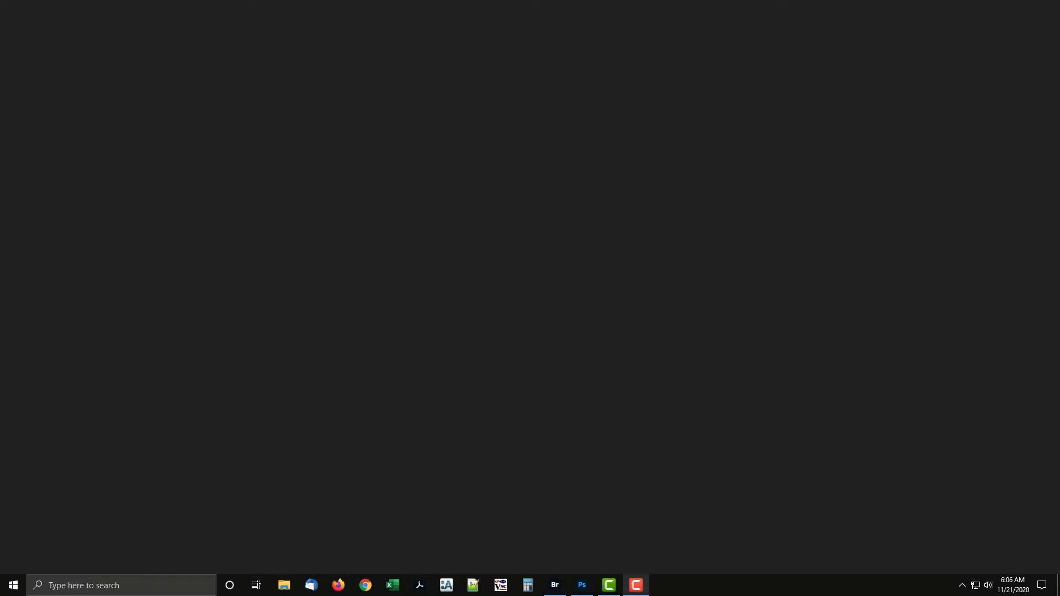
Open the Downloads folder to check the Add guides to selection.jsx script file, and close the window
{"action": "left_click", "coordinate": [12, 585]}
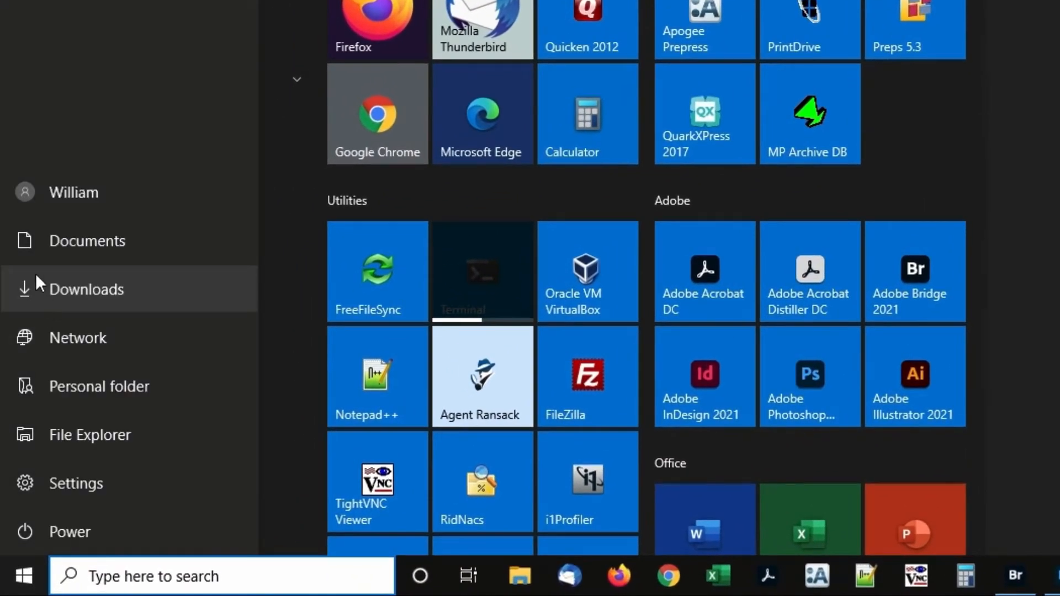
{"action": "left_click", "coordinate": [36, 276]}
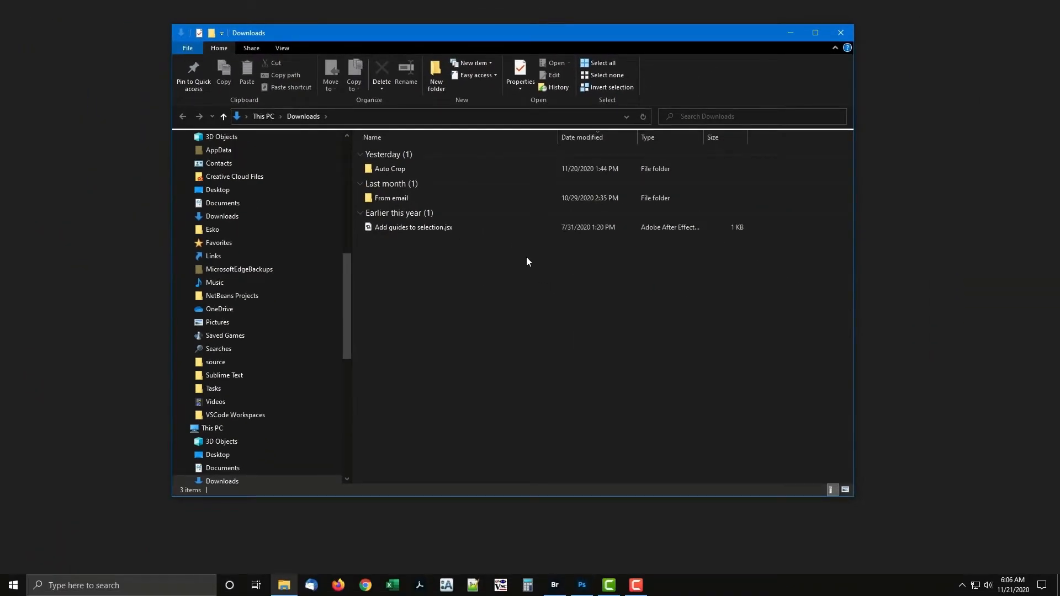
{"action": "left_click", "coordinate": [842, 33]}
Switch to Bridge, open image_001.jpg from the Auto Crop folder in Photoshop, and select the woman with Select Subject
{"action": "left_click", "coordinate": [556, 581]}
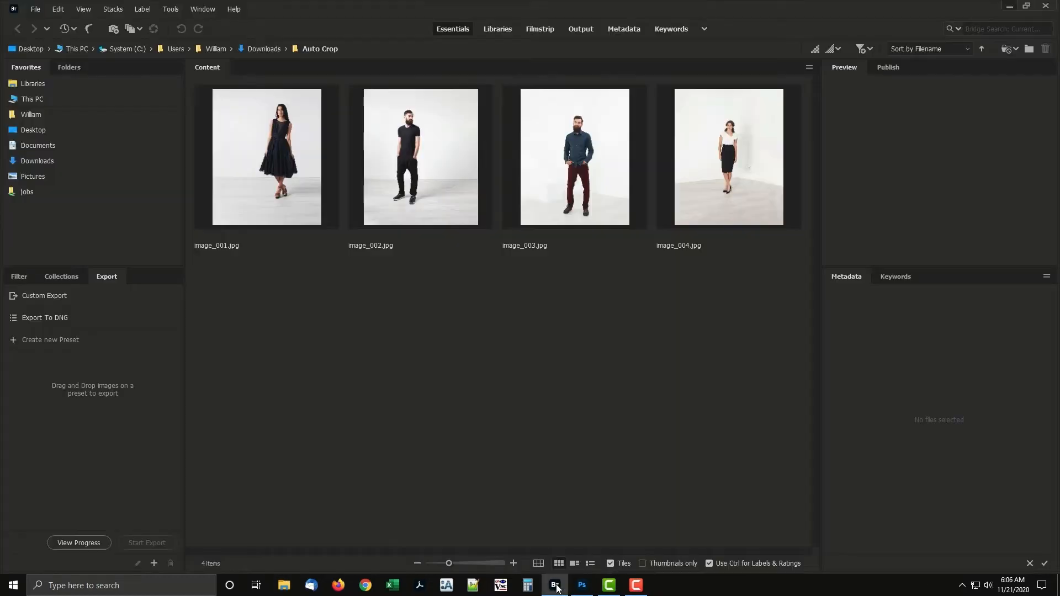
{"action": "left_click", "coordinate": [301, 171]}
{"action": "double_click", "coordinate": [300, 170]}
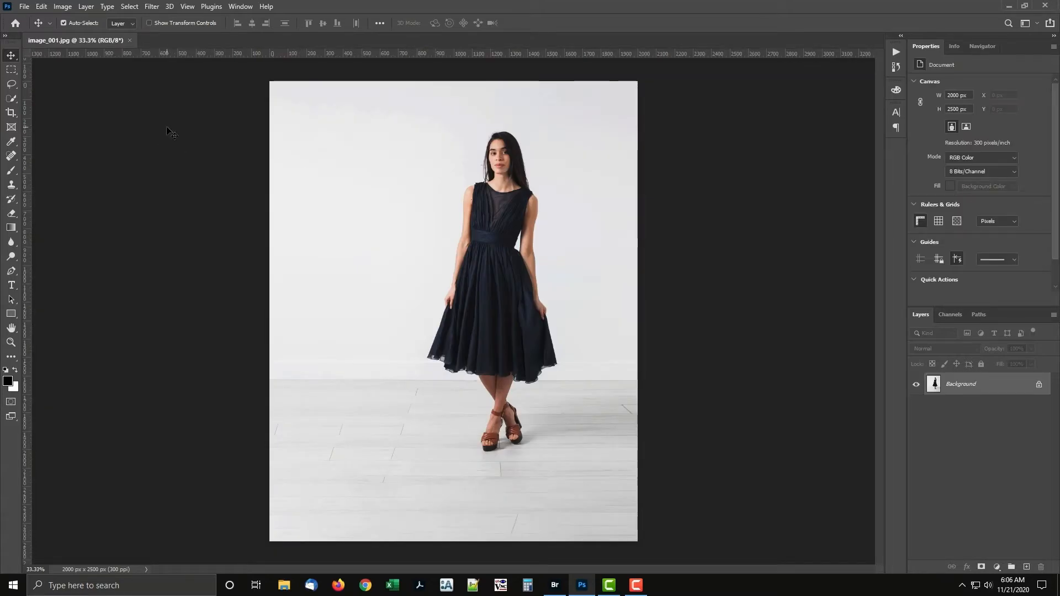
{"action": "key", "text": "w"}
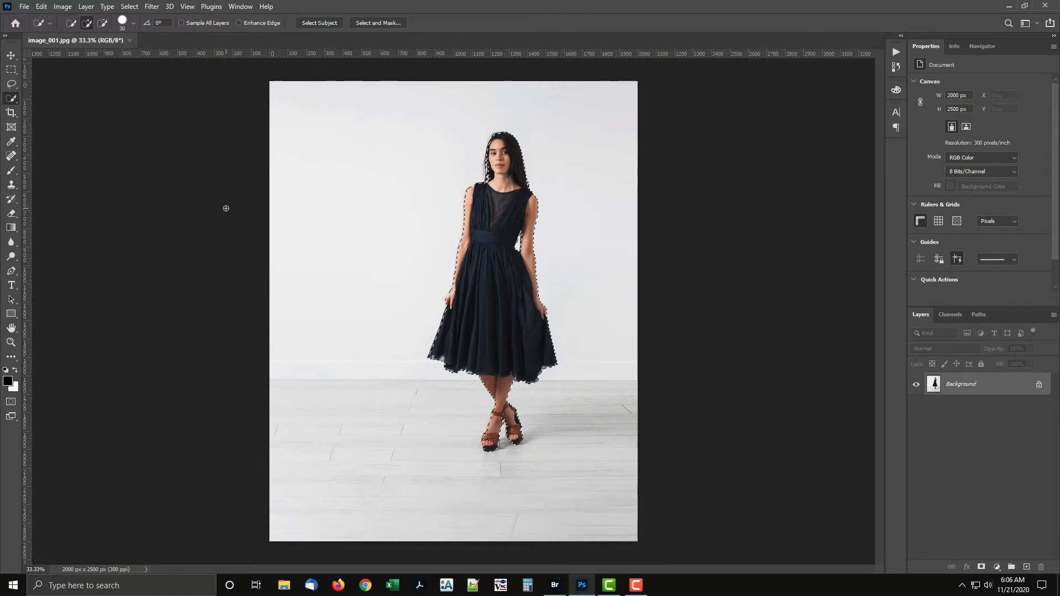
{"action": "key", "text": "v"}
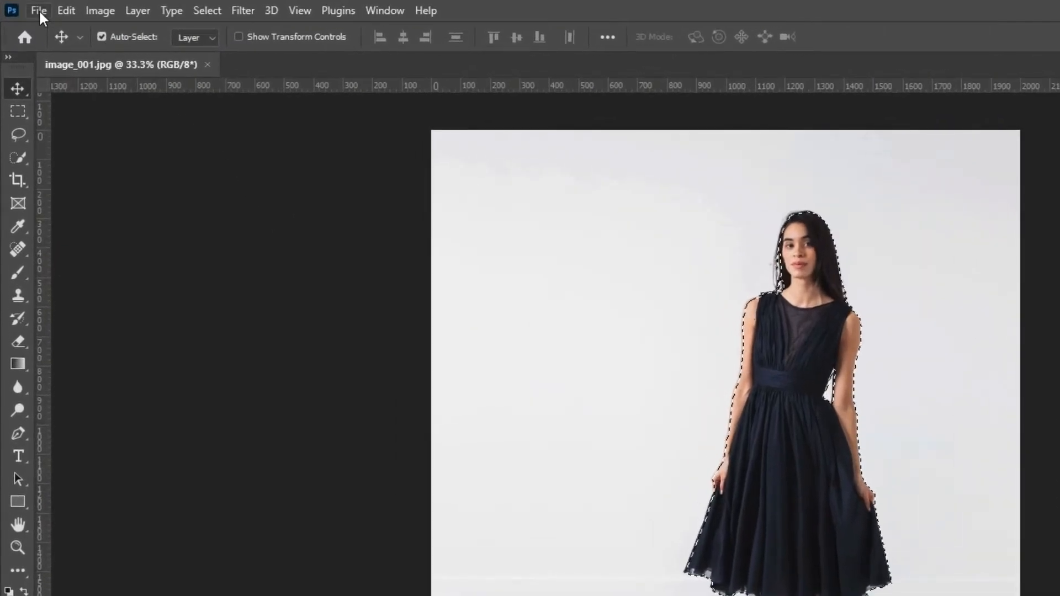
Browse for the script Add guides to selection.jsx in Downloads and run it on the selected subject
{"action": "left_click", "coordinate": [39, 11]}
{"action": "mouse_move", "coordinate": [145, 439]}
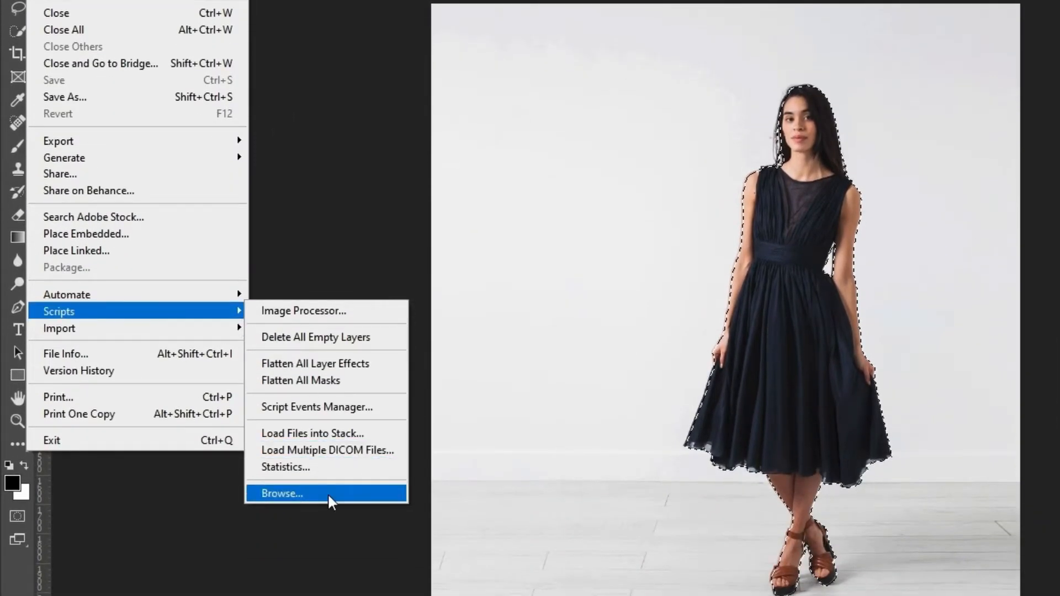
{"action": "left_click", "coordinate": [328, 494]}
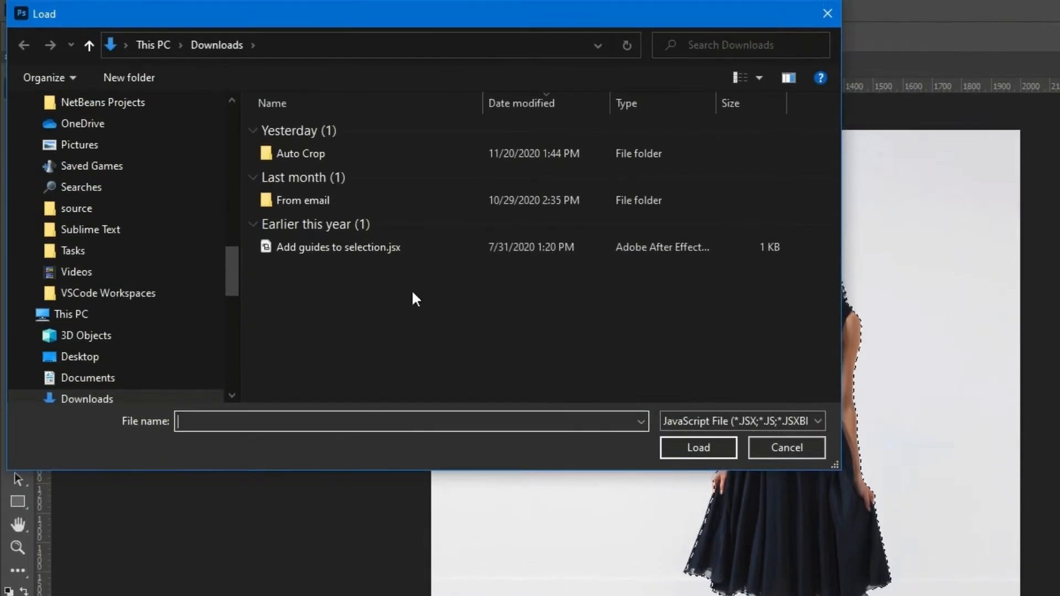
{"action": "left_click", "coordinate": [429, 246]}
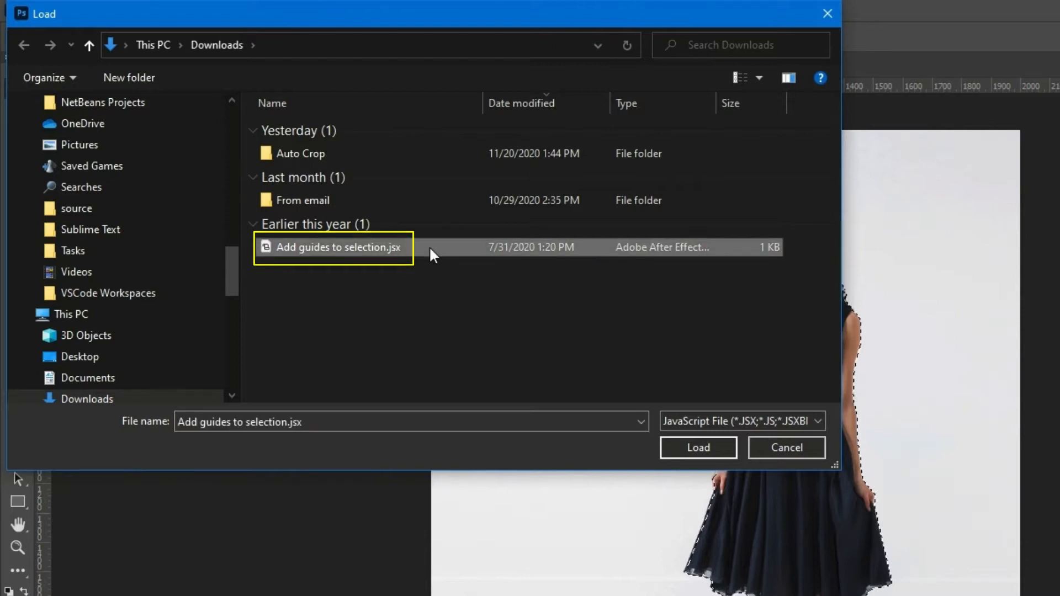
{"action": "left_click", "coordinate": [711, 444]}
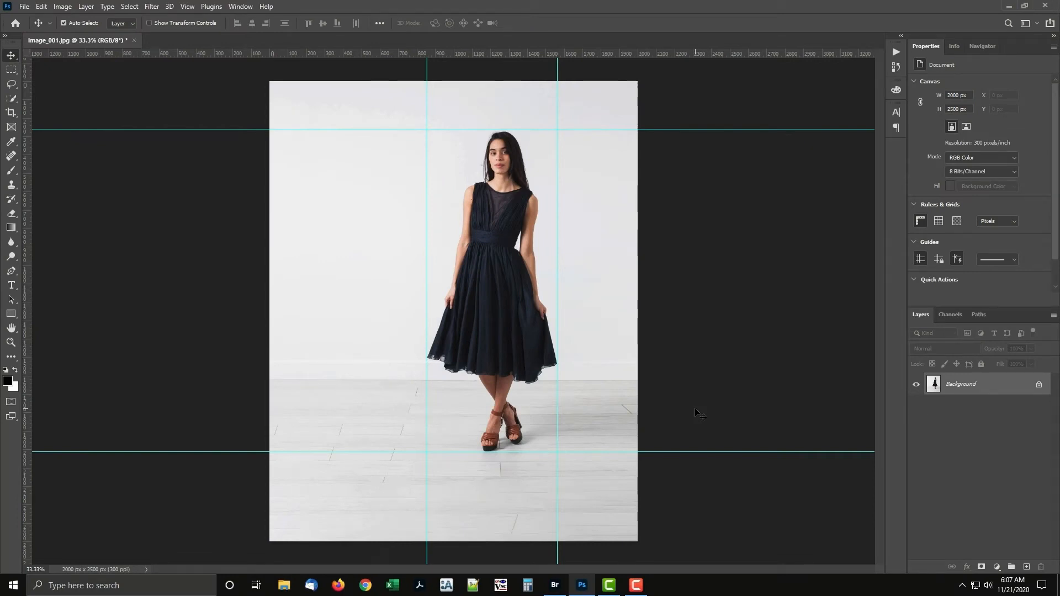
Minimize Photoshop and open the folder C:\Program Files\Adobe\Adobe Photoshop 2021\Presets\Scripts in File Explorer
{"action": "left_click", "coordinate": [1001, 5]}
{"action": "left_click", "coordinate": [25, 577]}
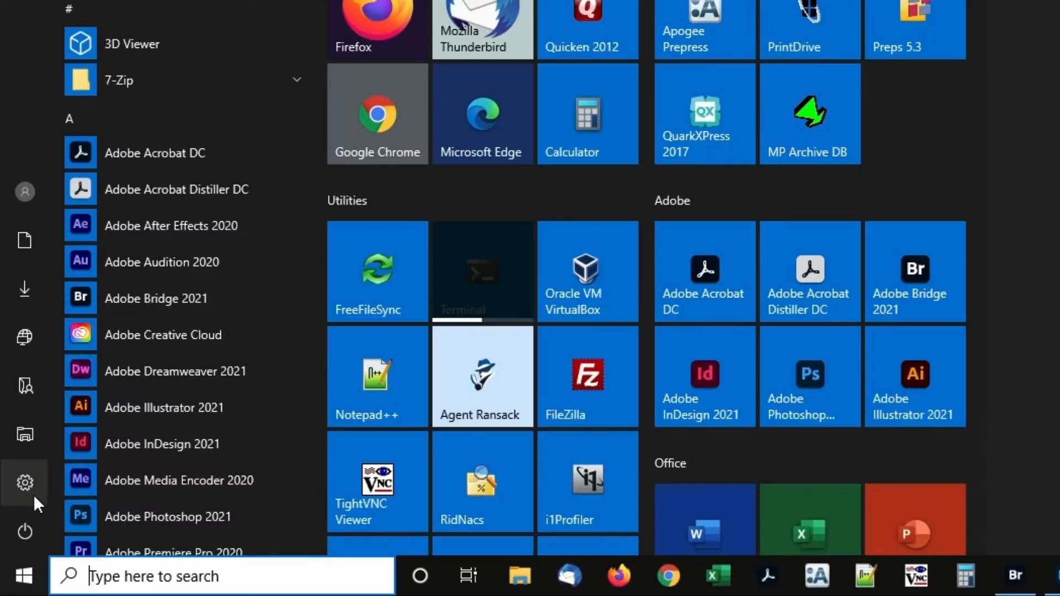
{"action": "left_click", "coordinate": [10, 432]}
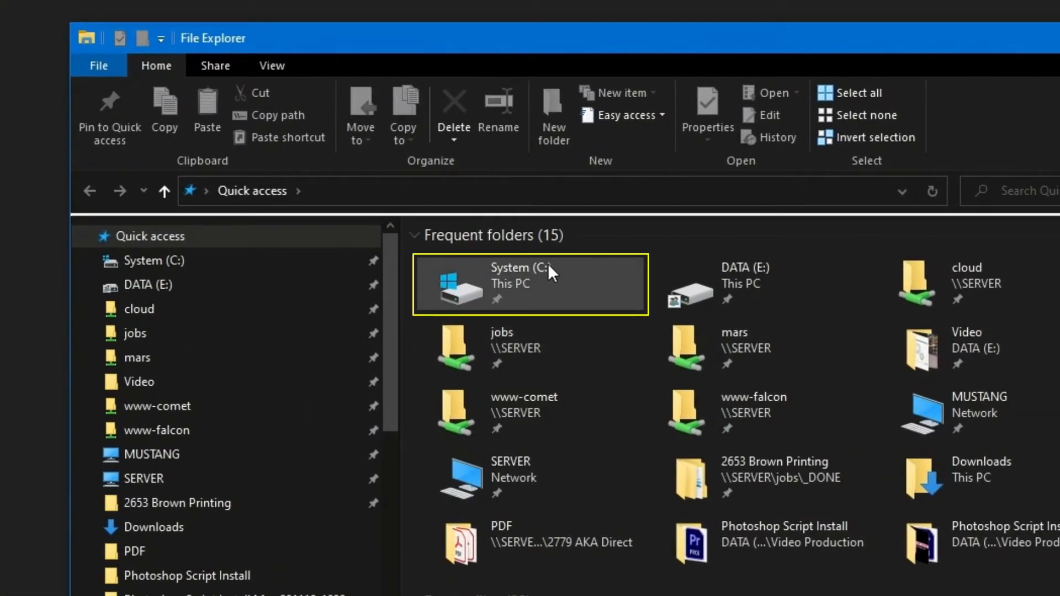
{"action": "double_click", "coordinate": [547, 263]}
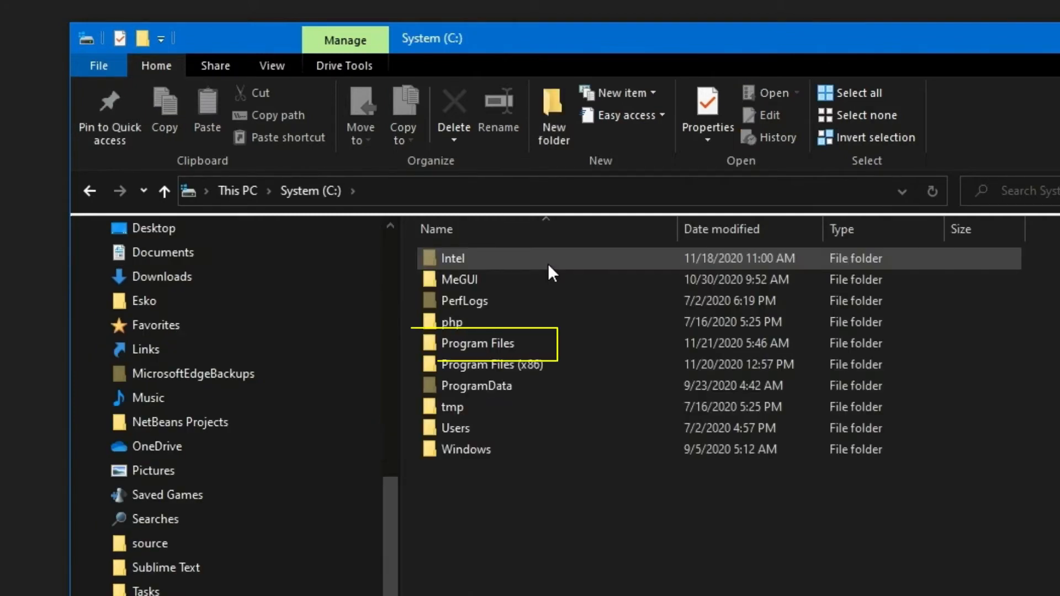
{"action": "double_click", "coordinate": [555, 346]}
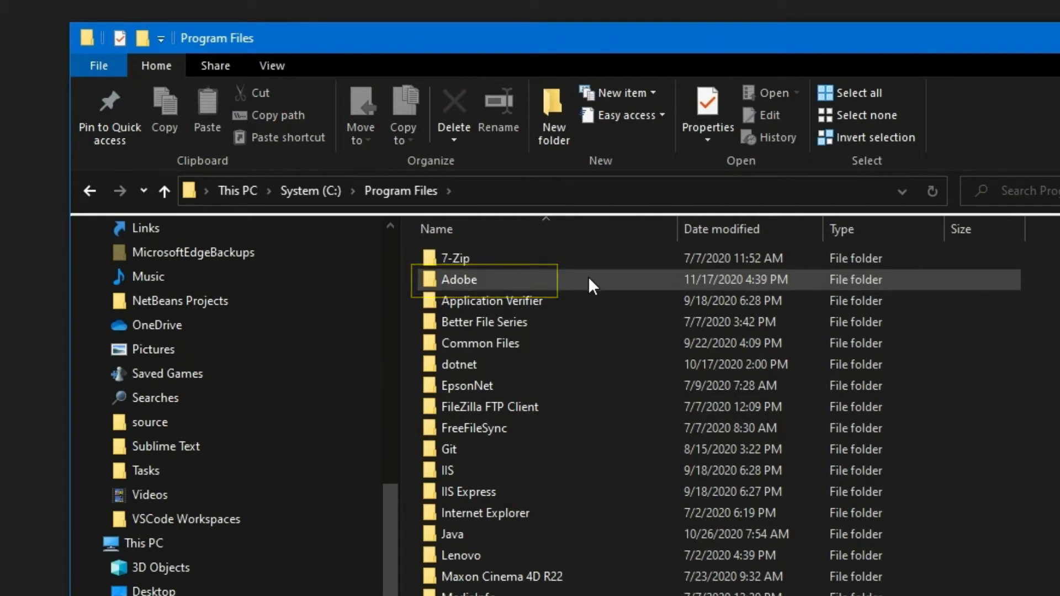
{"action": "double_click", "coordinate": [589, 279]}
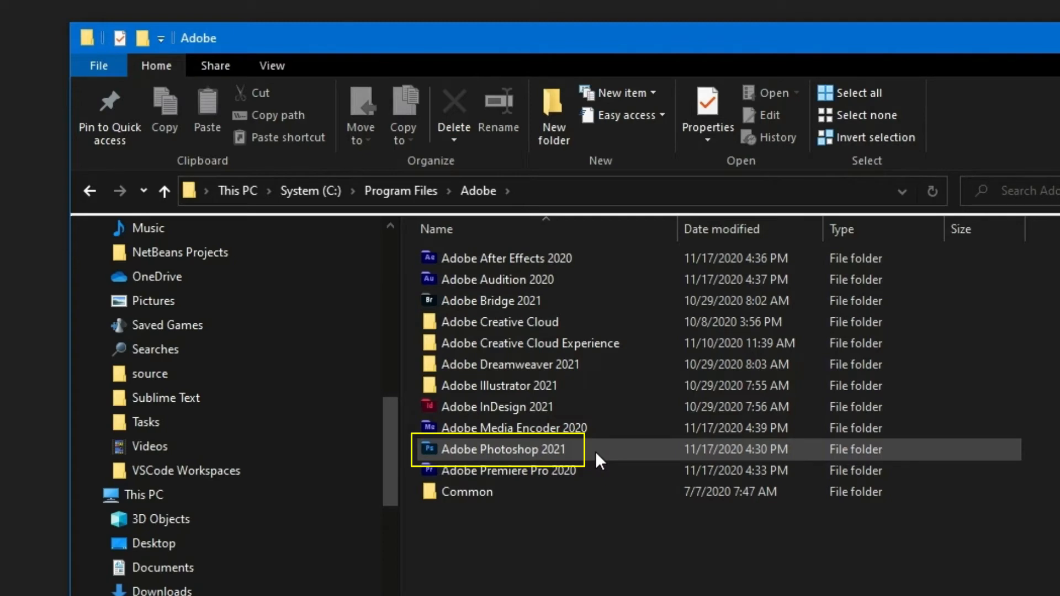
{"action": "double_click", "coordinate": [595, 451]}
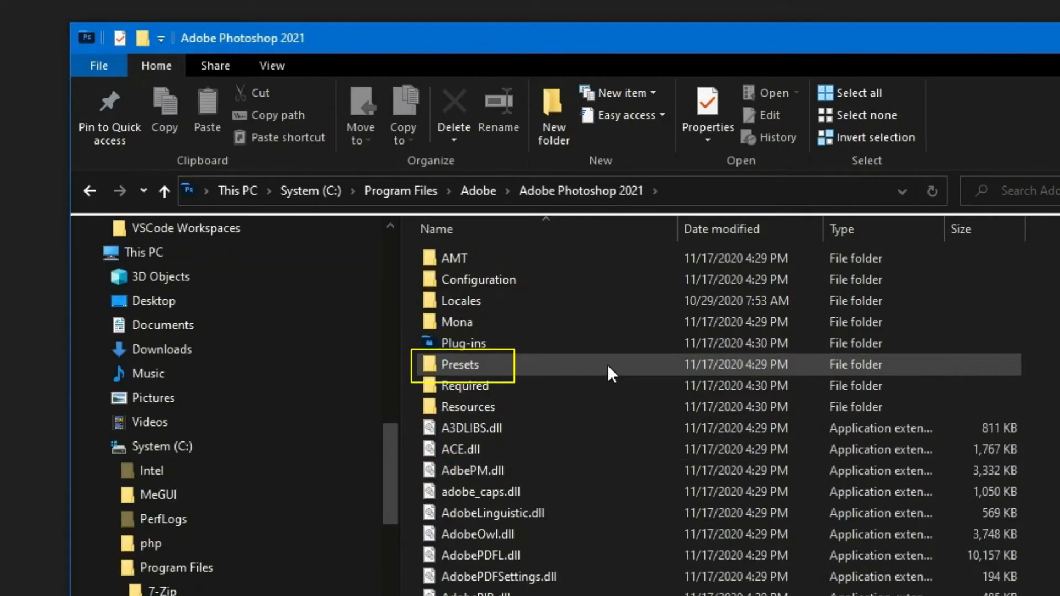
{"action": "double_click", "coordinate": [607, 365]}
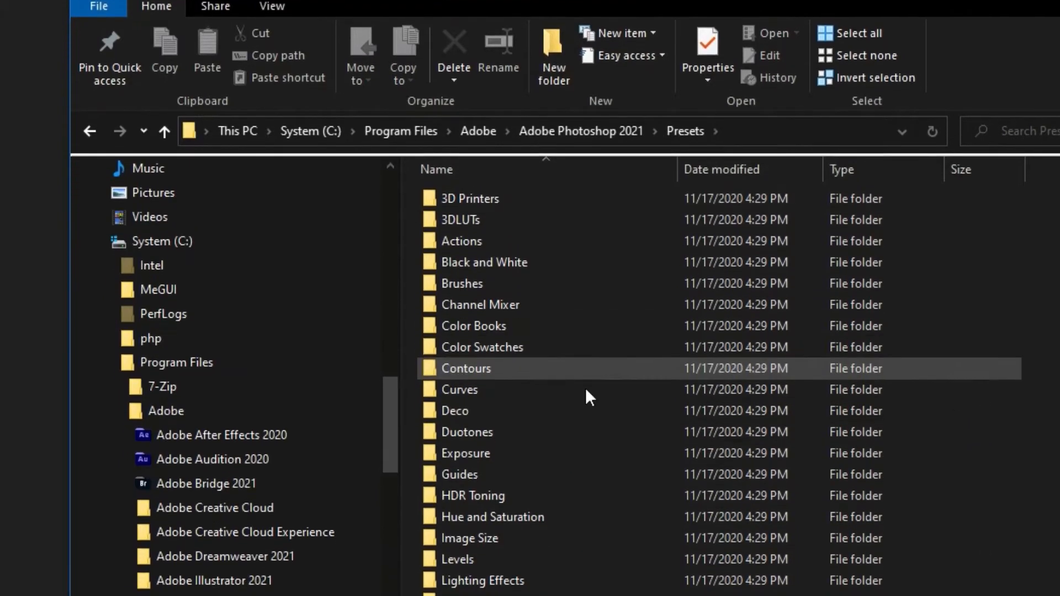
{"action": "scroll", "coordinate": [547, 427], "scroll_direction": "down", "scroll_amount": 2}
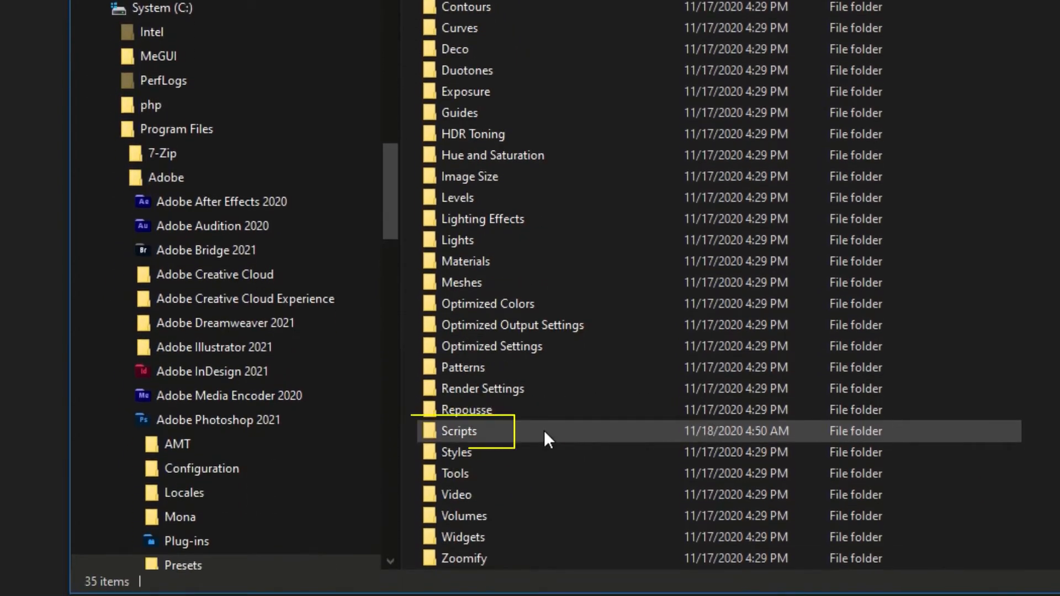
{"action": "left_click", "coordinate": [544, 431]}
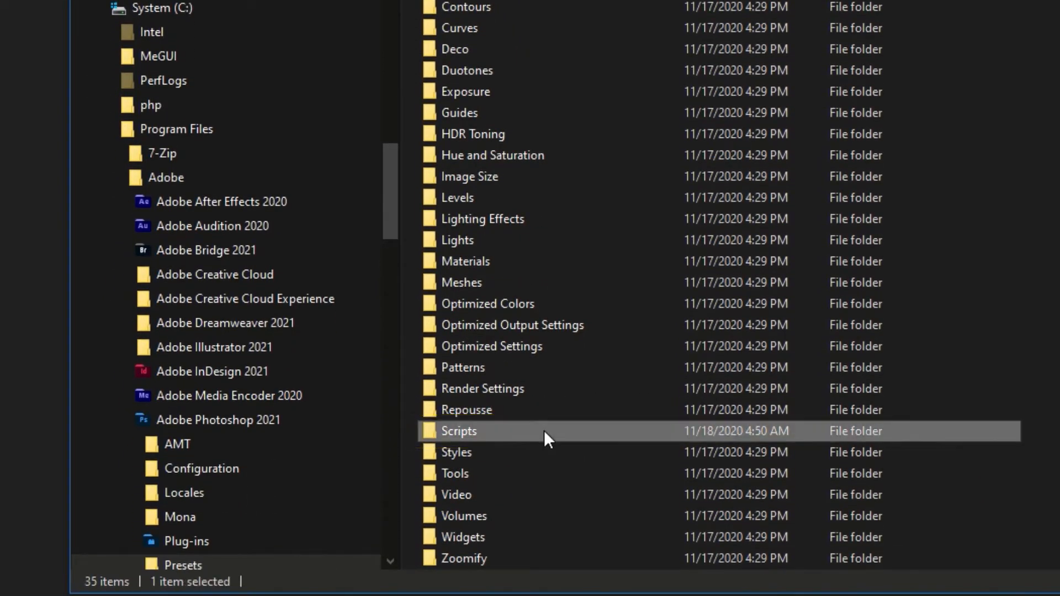
{"action": "double_click", "coordinate": [544, 431]}
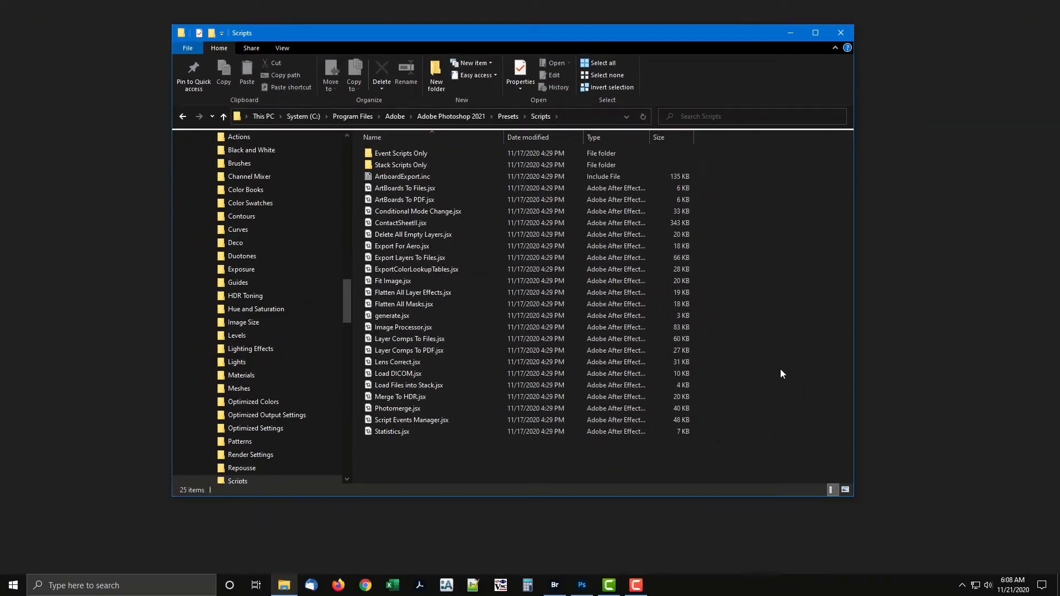
Open the Downloads folder in a second window and move it so the Scripts folder's file list stays accessible
{"action": "left_click", "coordinate": [13, 585]}
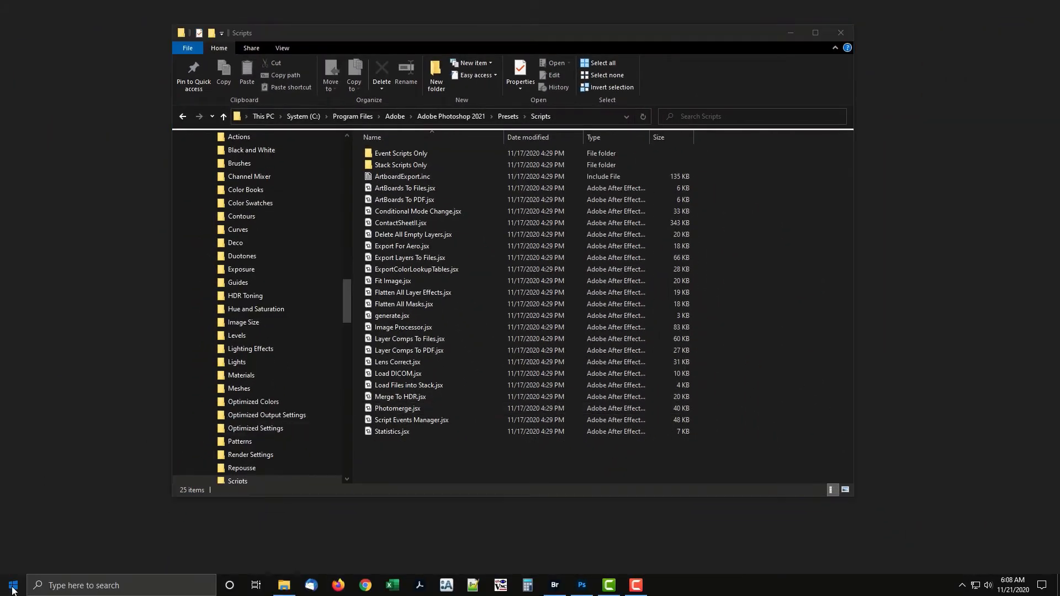
{"action": "left_click", "coordinate": [17, 429]}
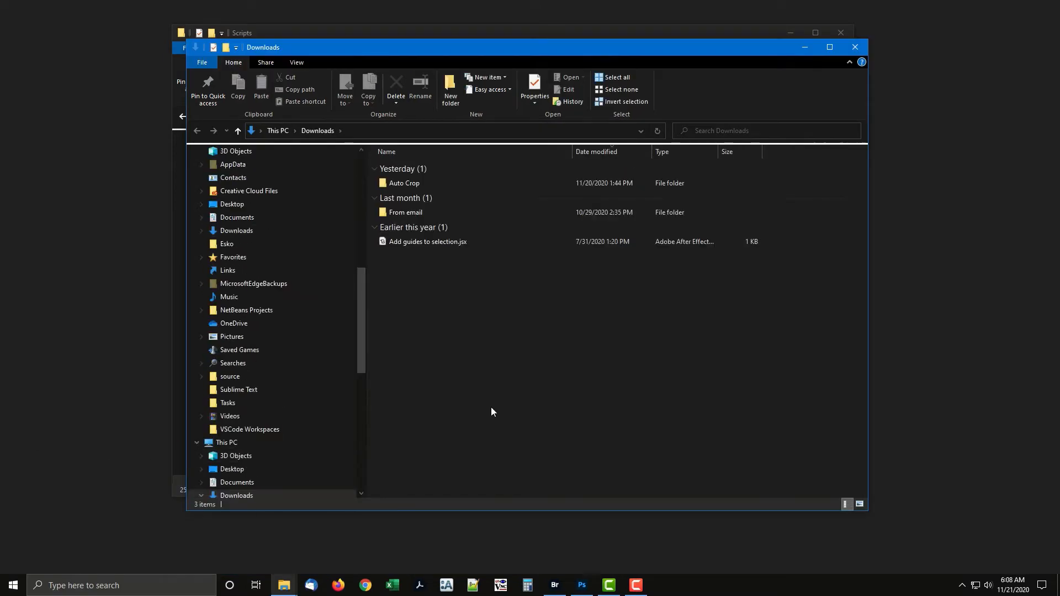
{"action": "left_click_drag", "start_coordinate": [501, 51], "coordinate": [775, 68]}
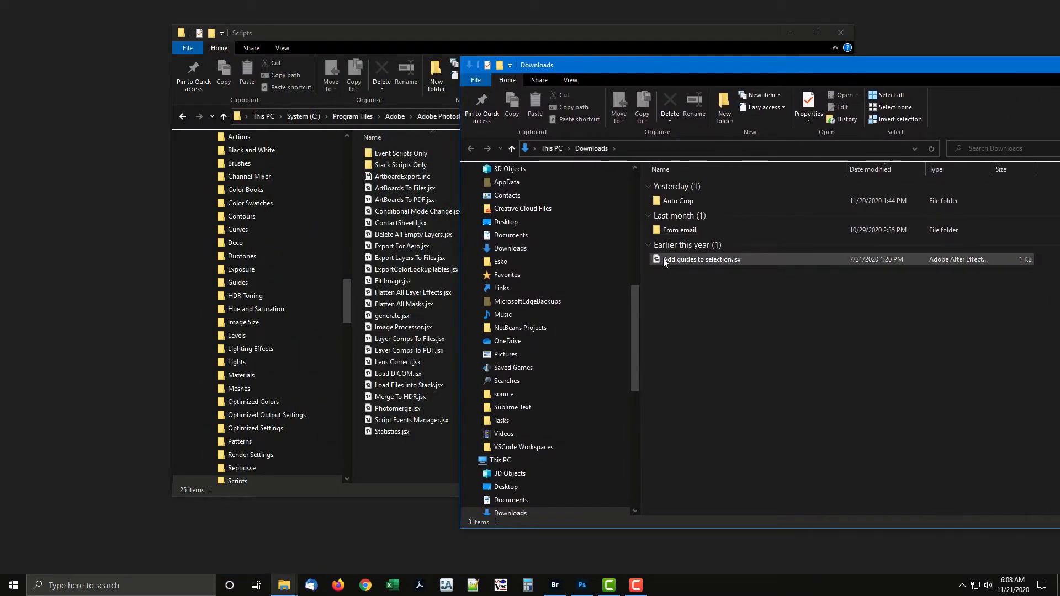
Copy Add guides to selection.jsx from Downloads into the Scripts folder with administrator permission, and close both folder windows
{"action": "left_click_drag", "start_coordinate": [663, 257], "coordinate": [462, 443]}
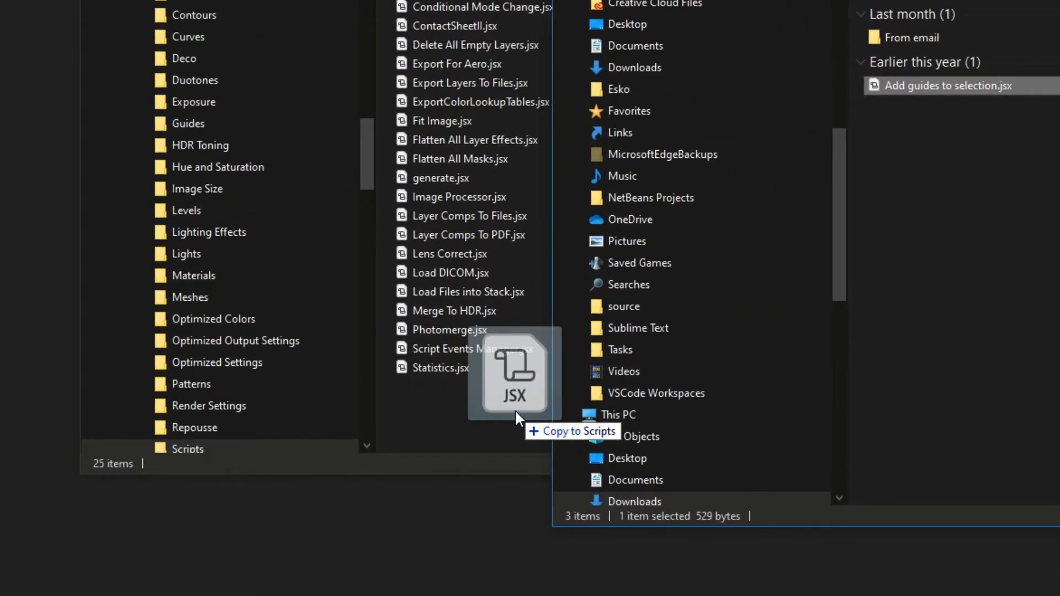
{"action": "left_click_drag", "start_coordinate": [515, 412], "coordinate": [515, 409]}
{"action": "key", "text": "shift"}
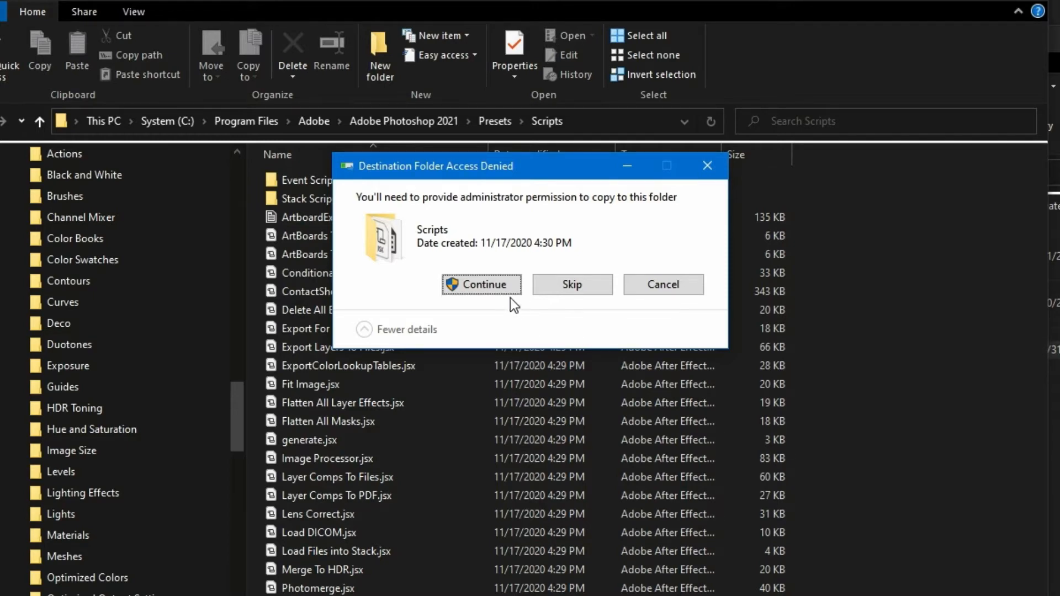
{"action": "left_click", "coordinate": [497, 287]}
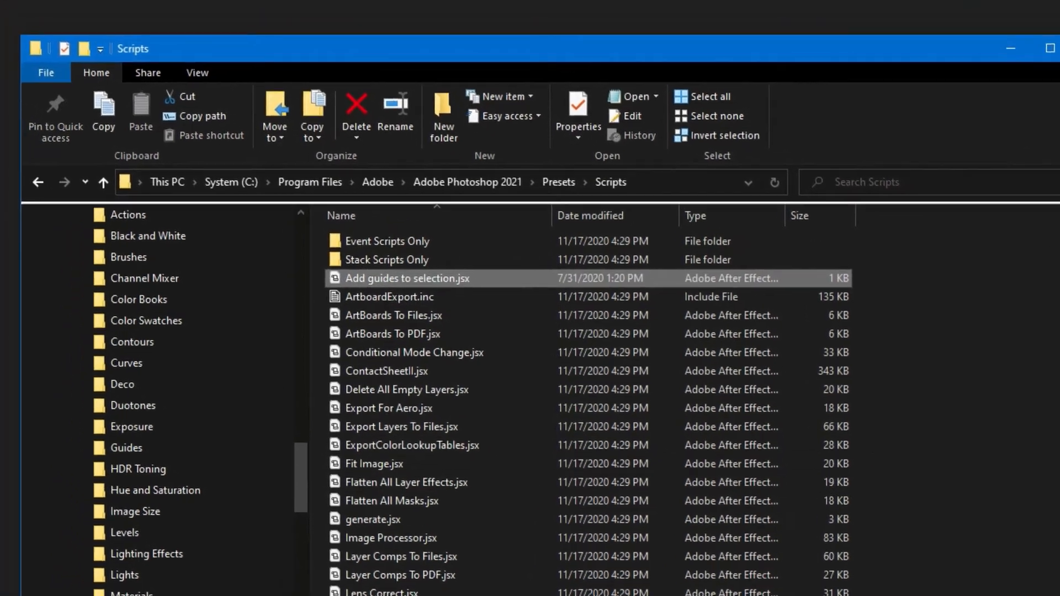
{"action": "left_click", "coordinate": [1053, 351]}
{"action": "left_click", "coordinate": [1057, 122]}
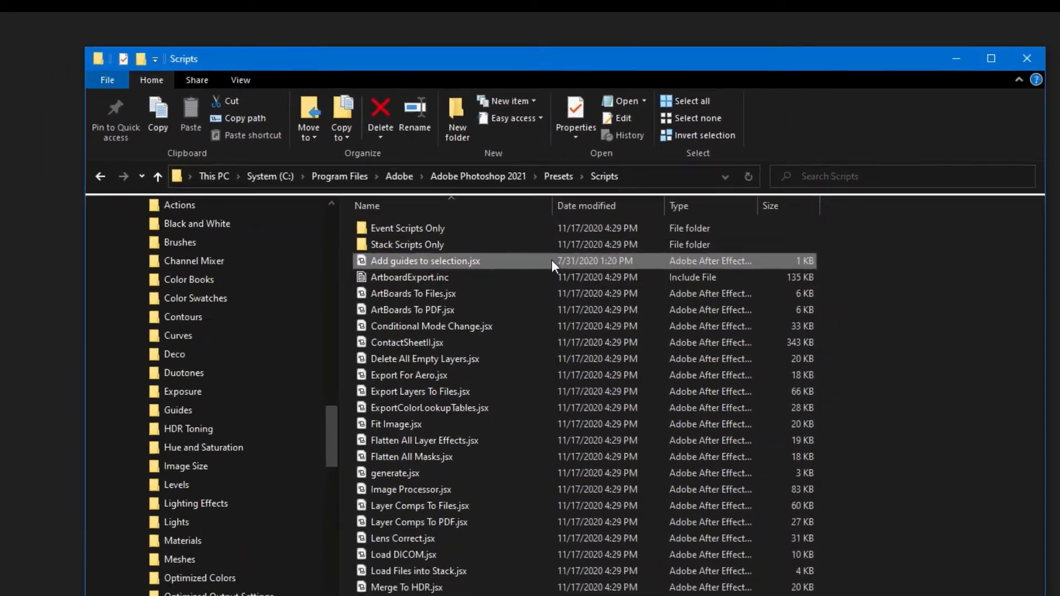
{"action": "left_click", "coordinate": [1027, 58]}
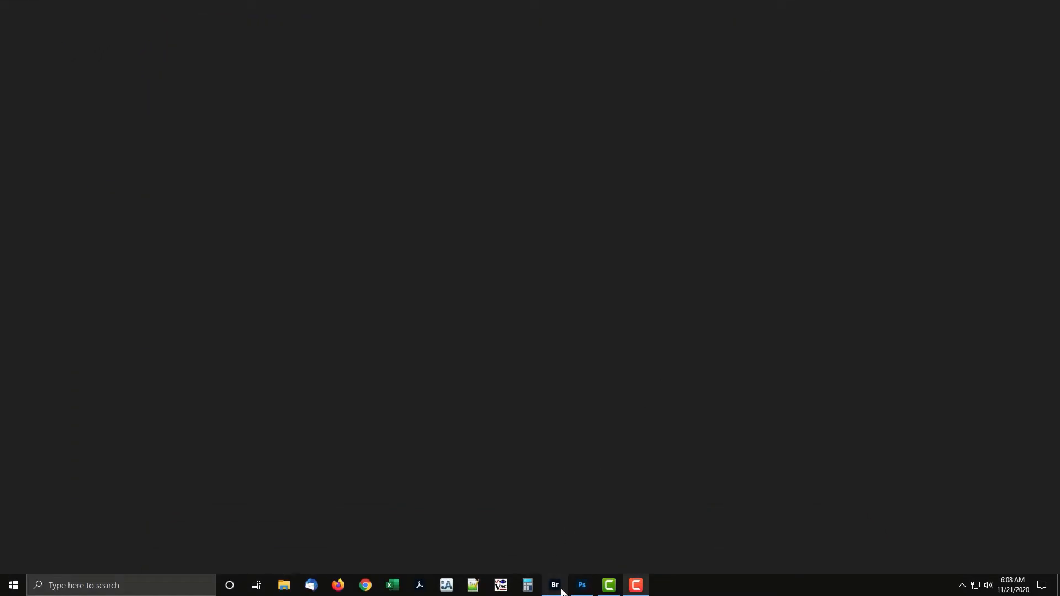
Switch to Photoshop and quit it without saving the changes to image_001.jpg
{"action": "left_click", "coordinate": [583, 586]}
{"action": "left_click", "coordinate": [24, 6]}
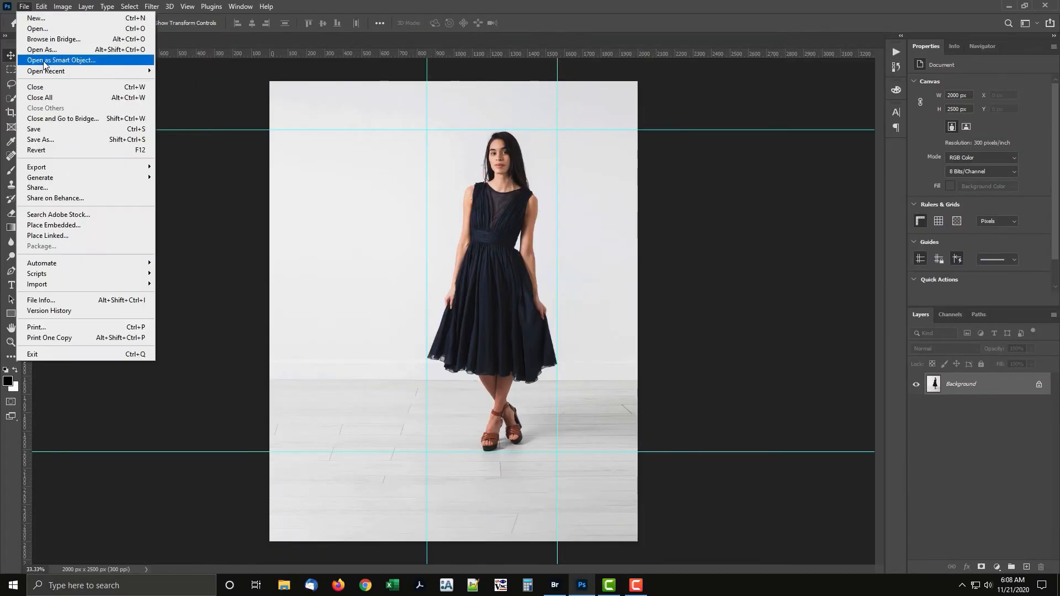
{"action": "left_click", "coordinate": [101, 355]}
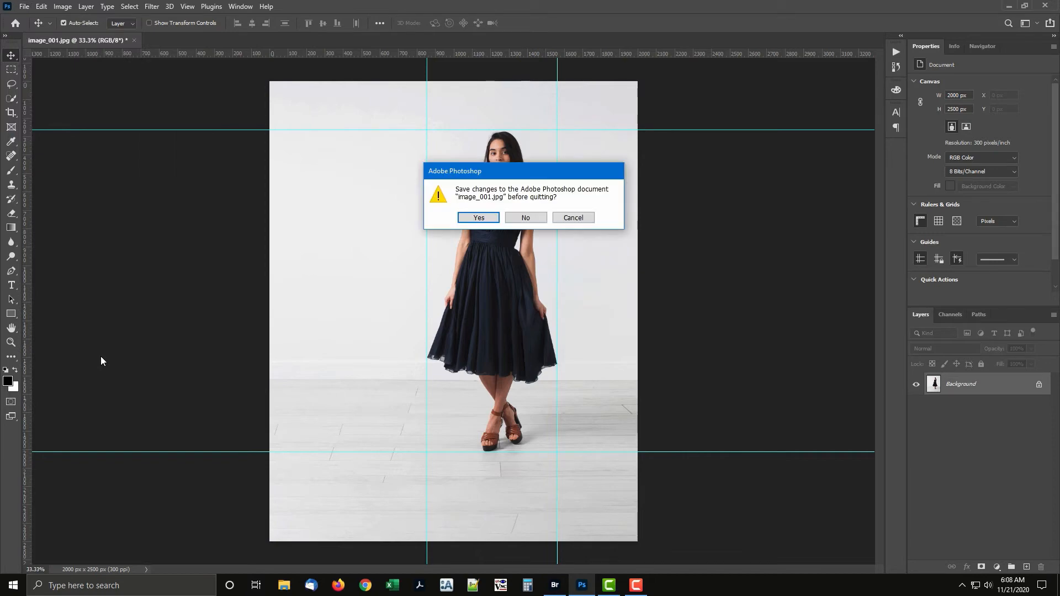
{"action": "left_click", "coordinate": [527, 217]}
Switch to Bridge, reopen image_001.jpg in the restarted Photoshop, and select the woman with Select Subject again
{"action": "left_click", "coordinate": [554, 586]}
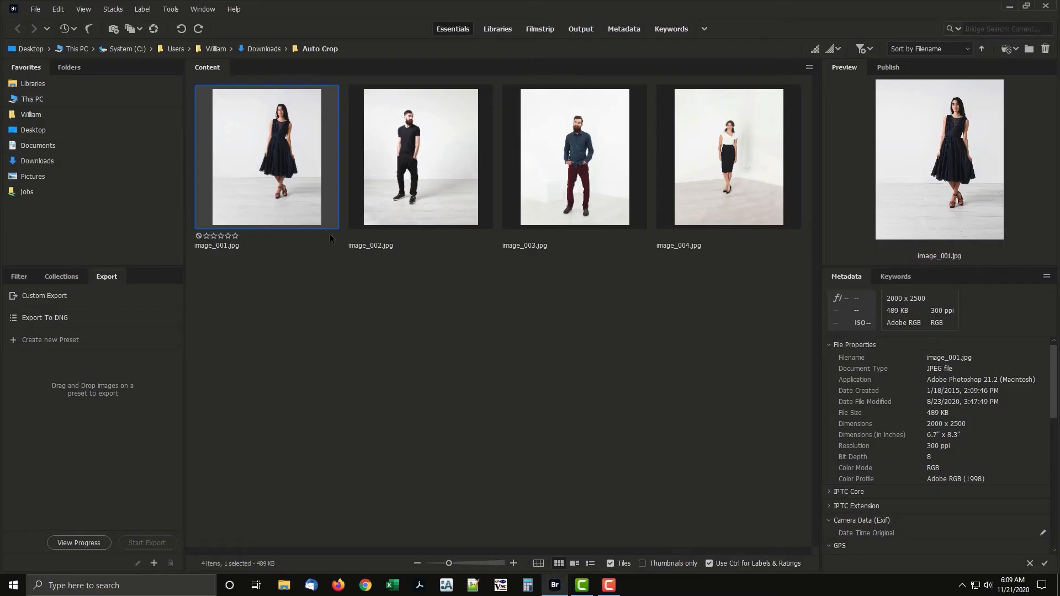
{"action": "double_click", "coordinate": [280, 175]}
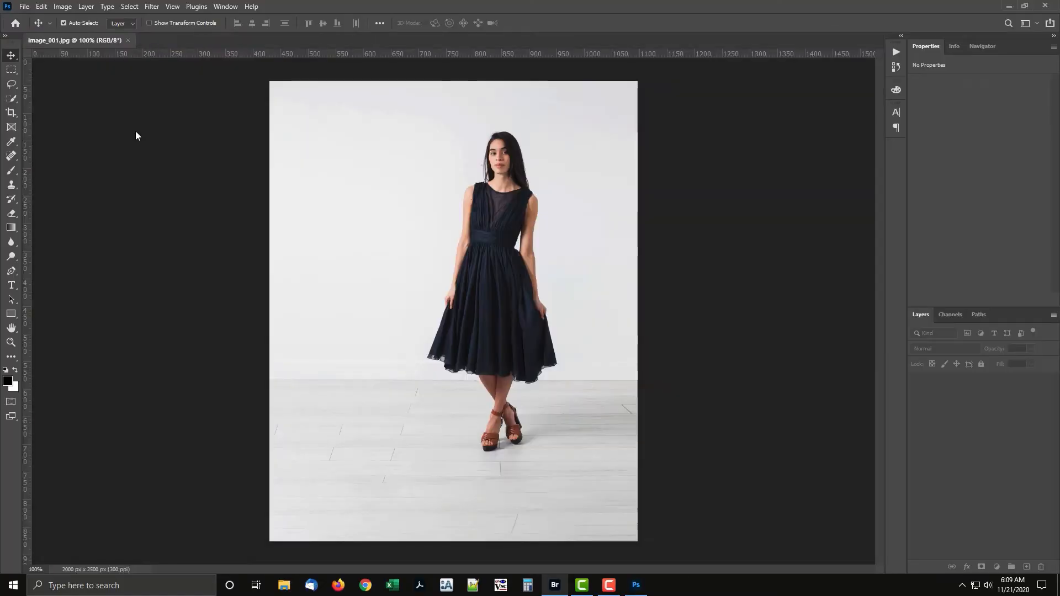
{"action": "key", "text": "w"}
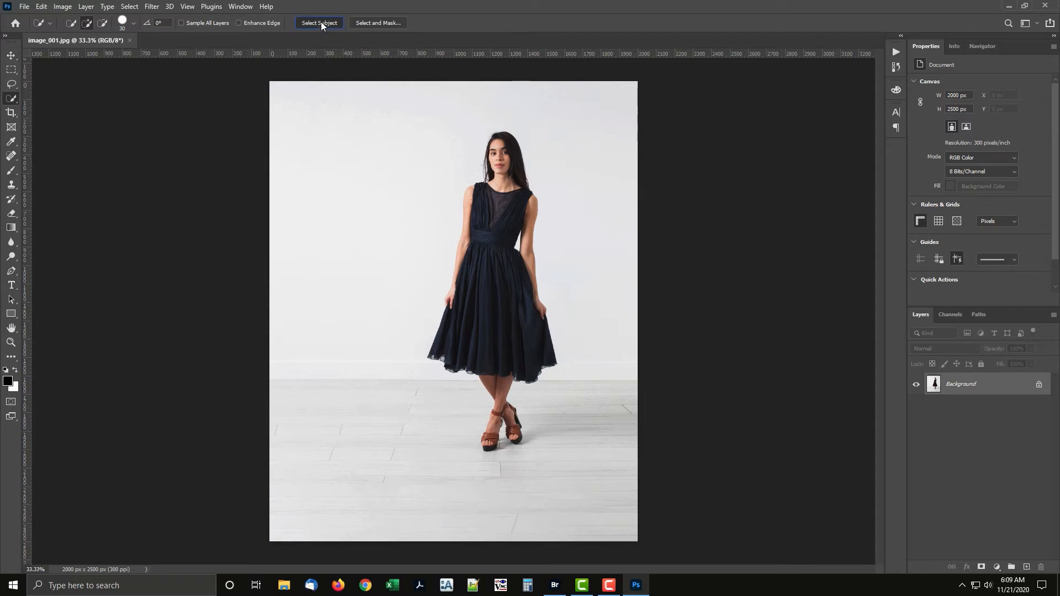
{"action": "key", "text": "v"}
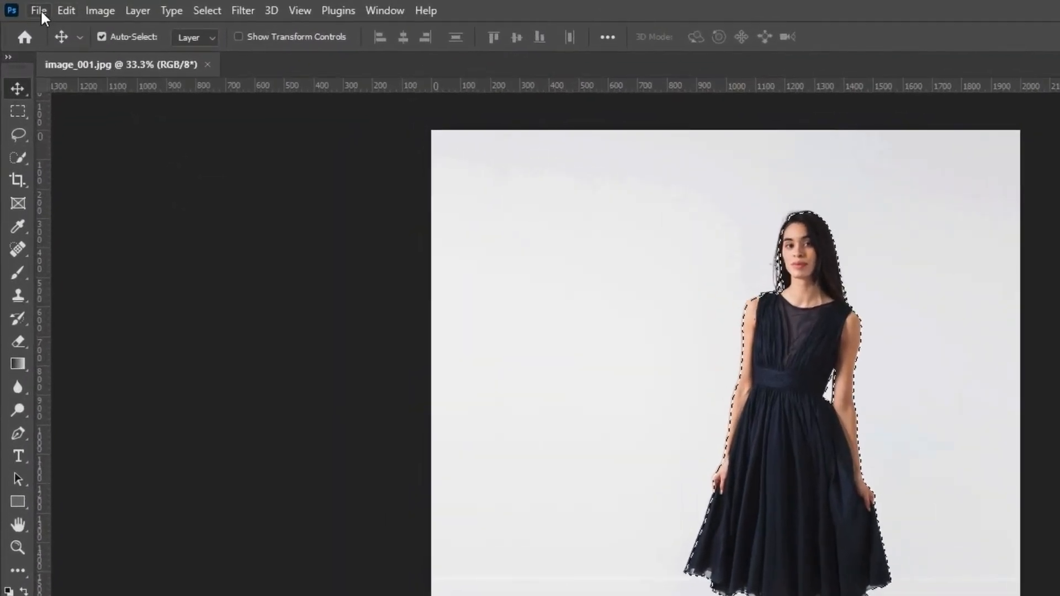
Run the installed Add guides to selection script on the selected woman
{"action": "left_click", "coordinate": [24, 6]}
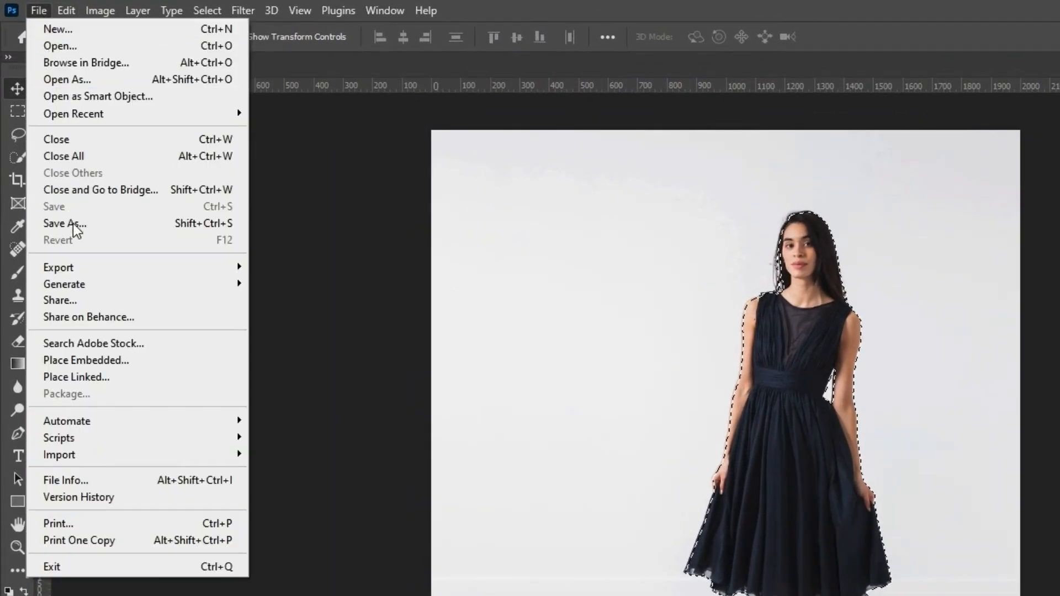
{"action": "mouse_move", "coordinate": [171, 440]}
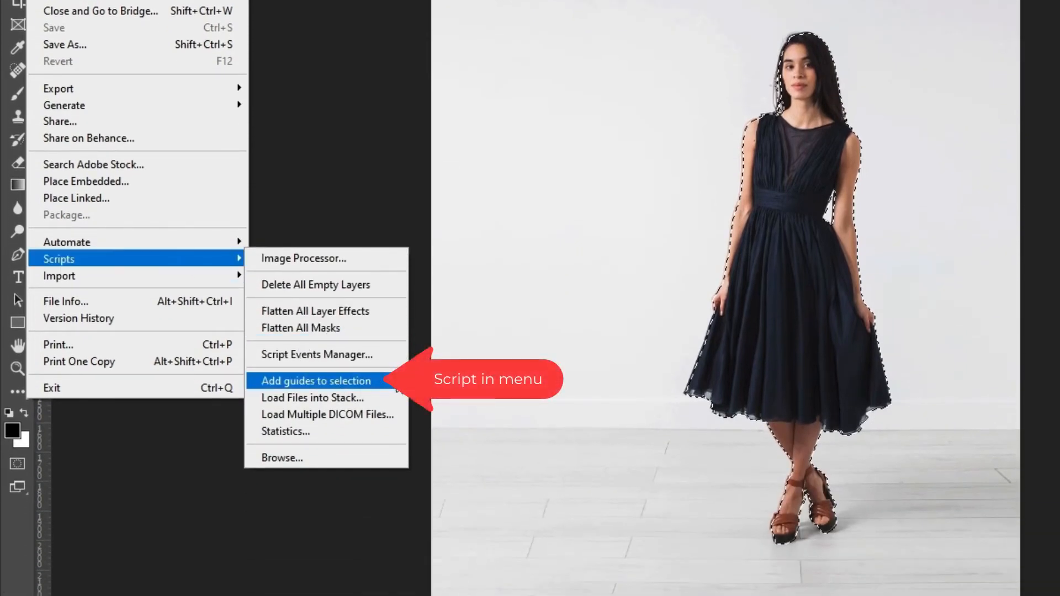
{"action": "left_click", "coordinate": [399, 383]}
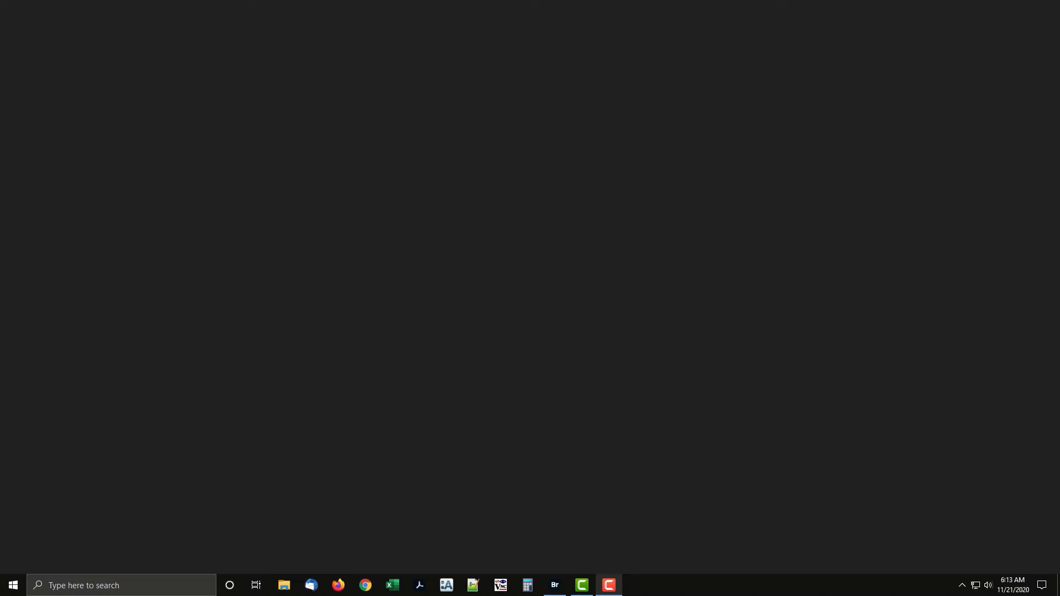
Open the personal user folder in File Explorer, create a folder named Scripts in it, and open that folder
{"action": "left_click", "coordinate": [14, 585]}
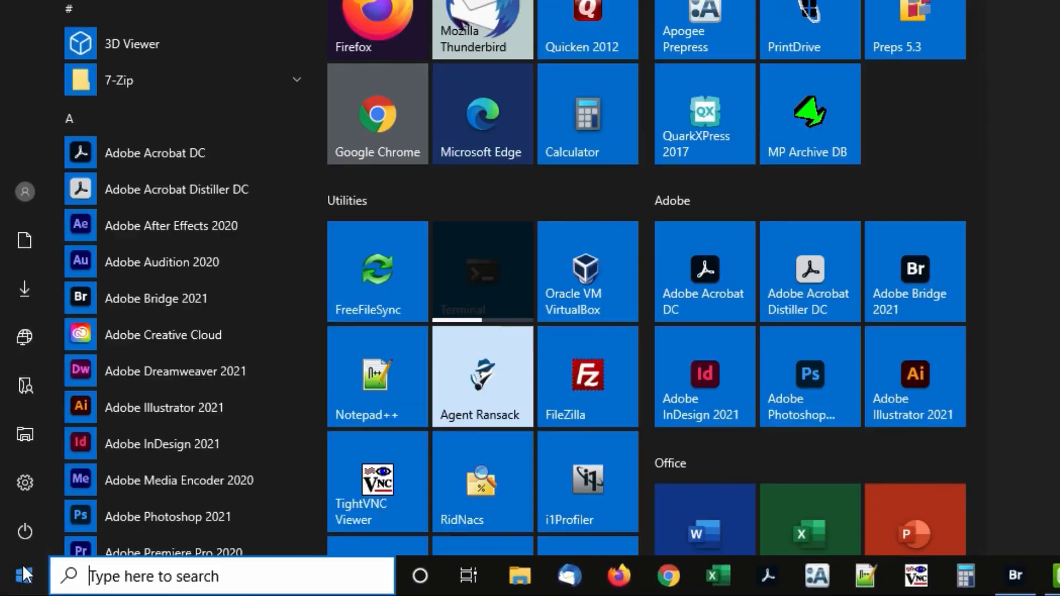
{"action": "mouse_move", "coordinate": [32, 455]}
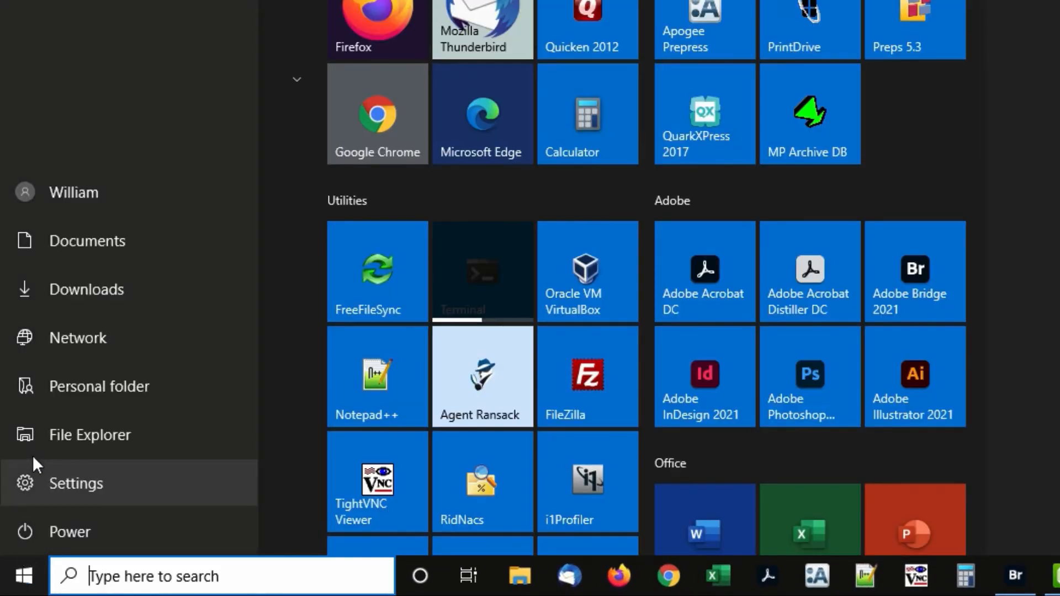
{"action": "left_click", "coordinate": [41, 396]}
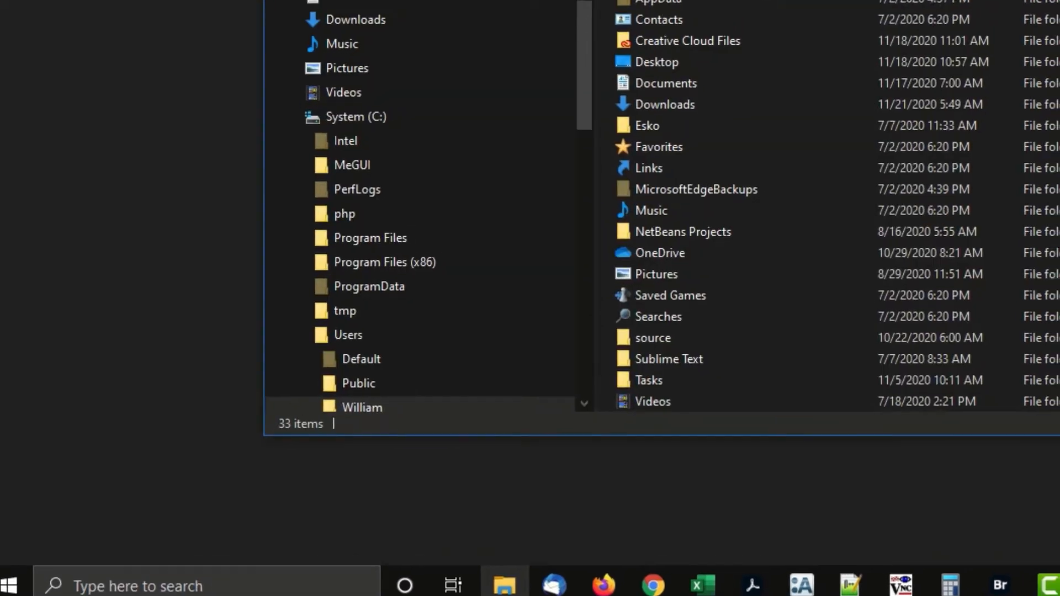
{"action": "key", "text": "ctrl+shift+n"}
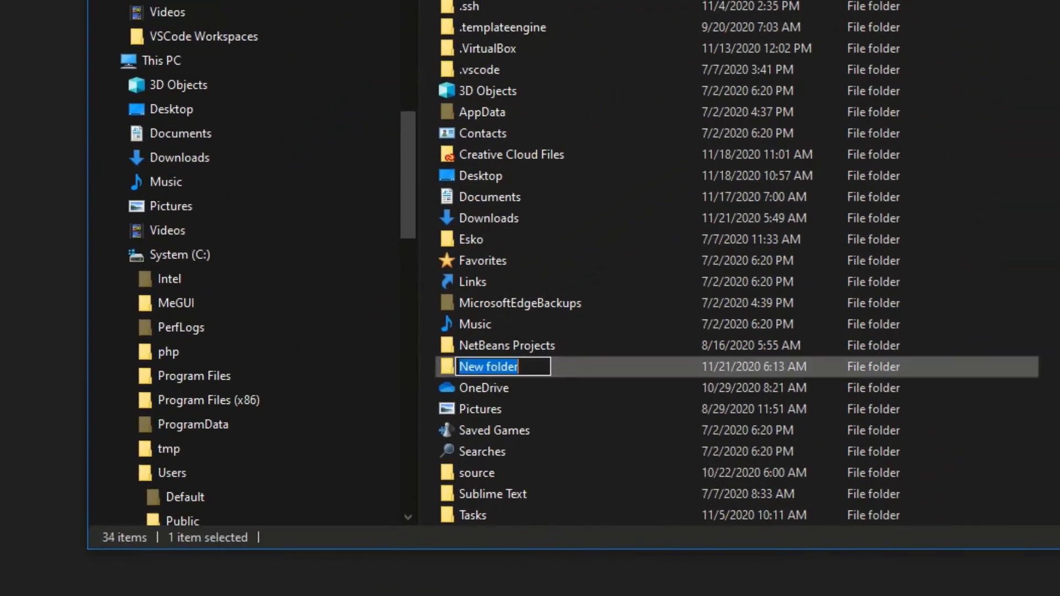
{"action": "type", "text": "Scripts"}
{"action": "key", "text": "Return"}
{"action": "key", "text": "Return"}
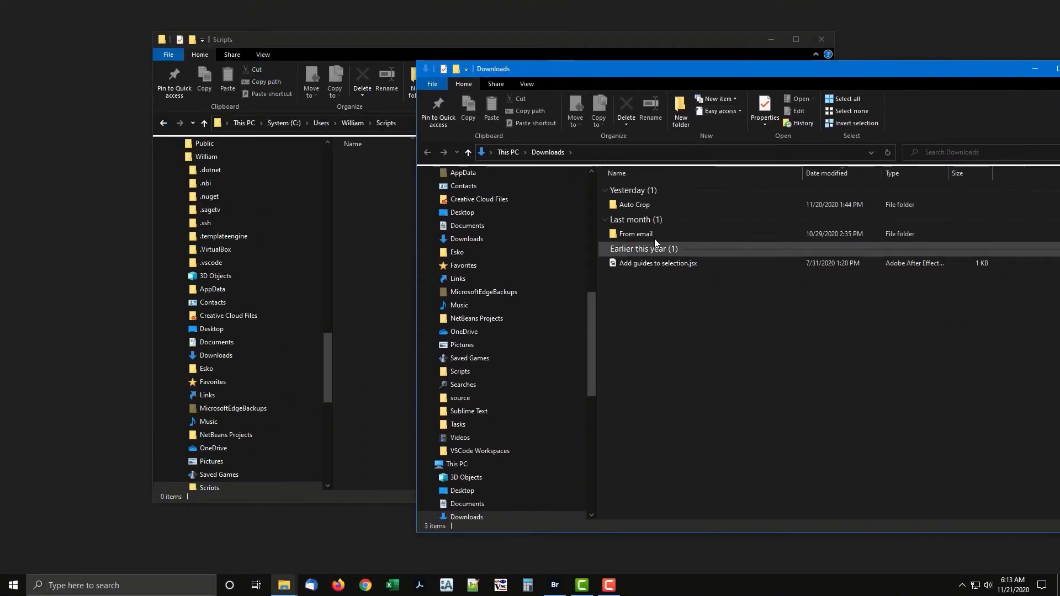
Copy Add guides to selection.jsx from Downloads into the personal Scripts folder and close the folder window
{"action": "left_click_drag", "start_coordinate": [657, 262], "coordinate": [386, 257]}
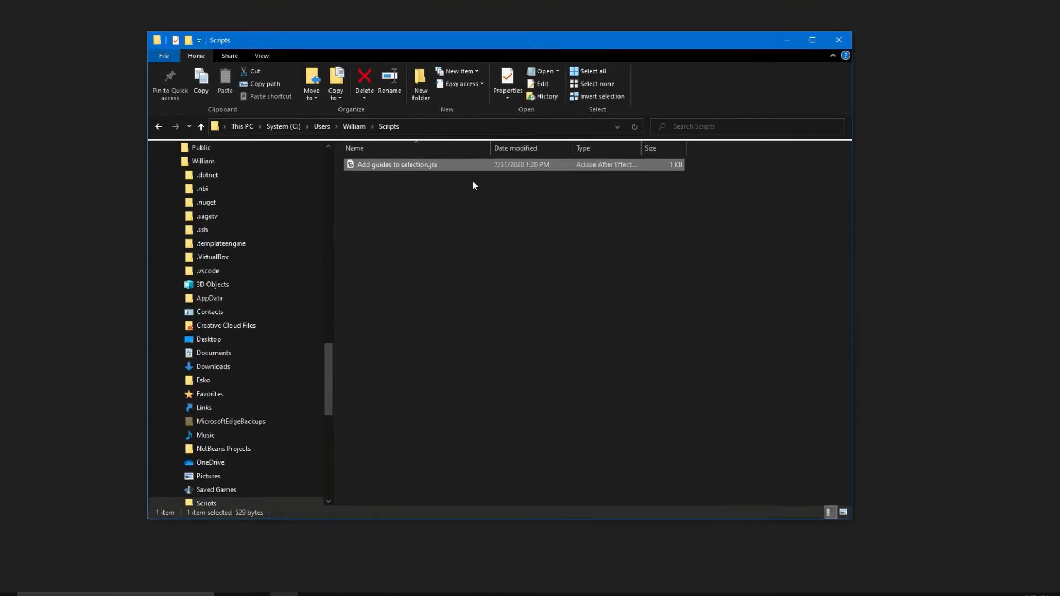
{"action": "left_click", "coordinate": [472, 181]}
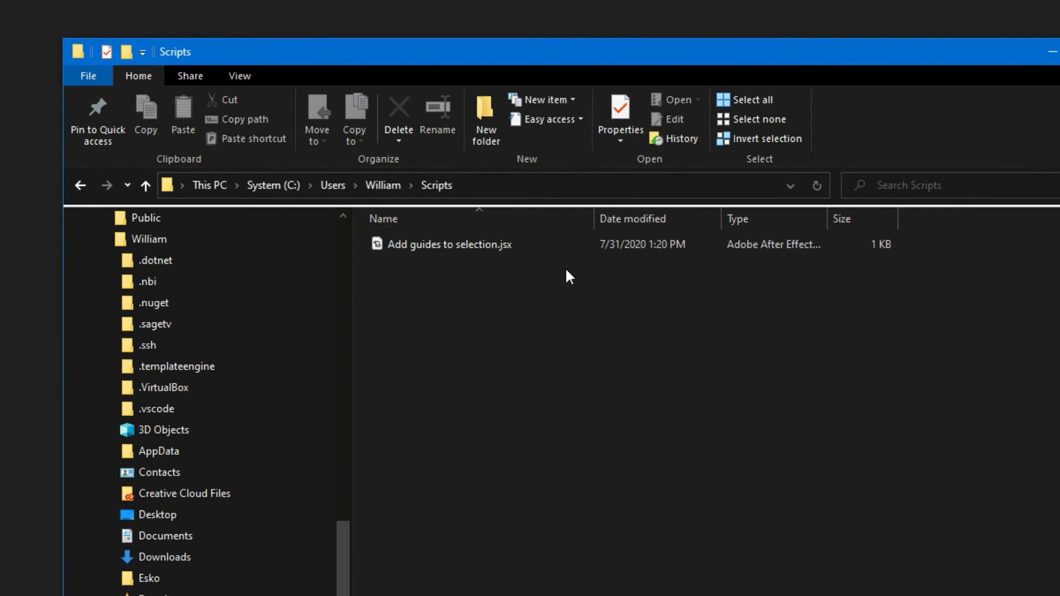
{"action": "left_click", "coordinate": [819, 40]}
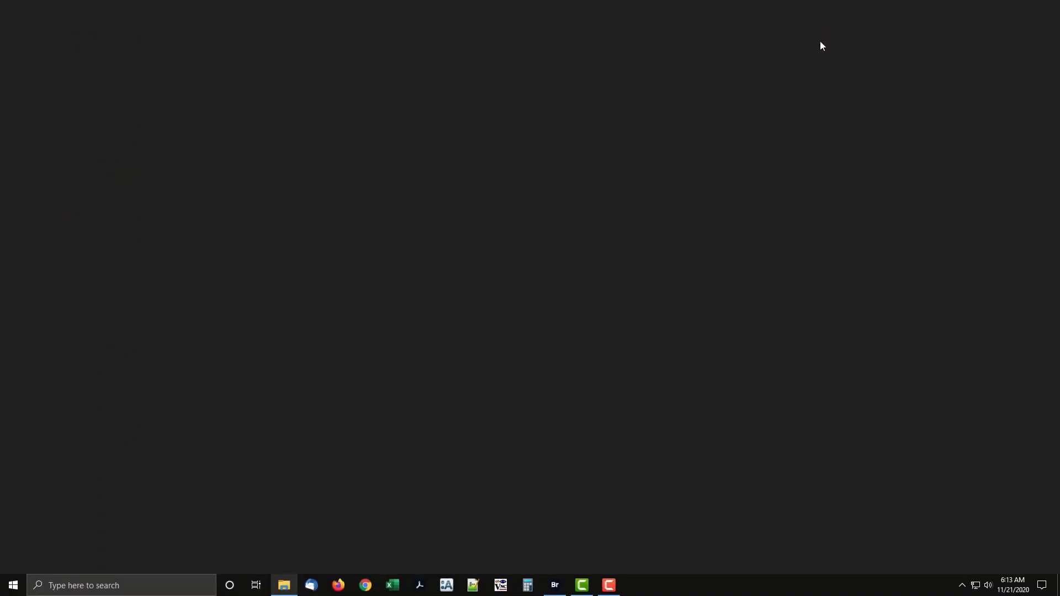
Launch Photoshop and reopen image_001.jpg from the recent files
{"action": "left_click", "coordinate": [8, 590]}
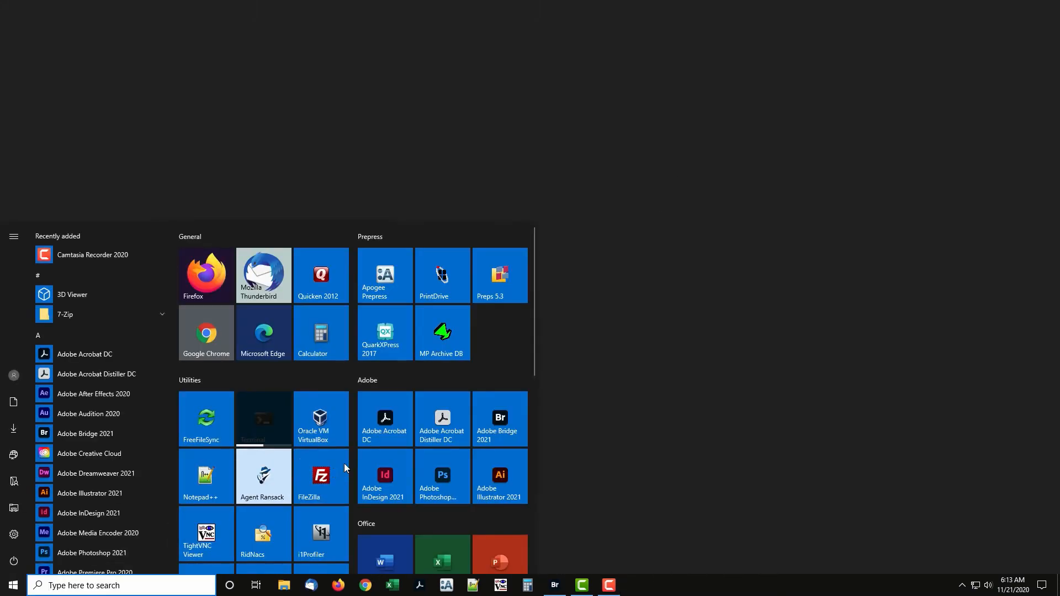
{"action": "left_click", "coordinate": [442, 475]}
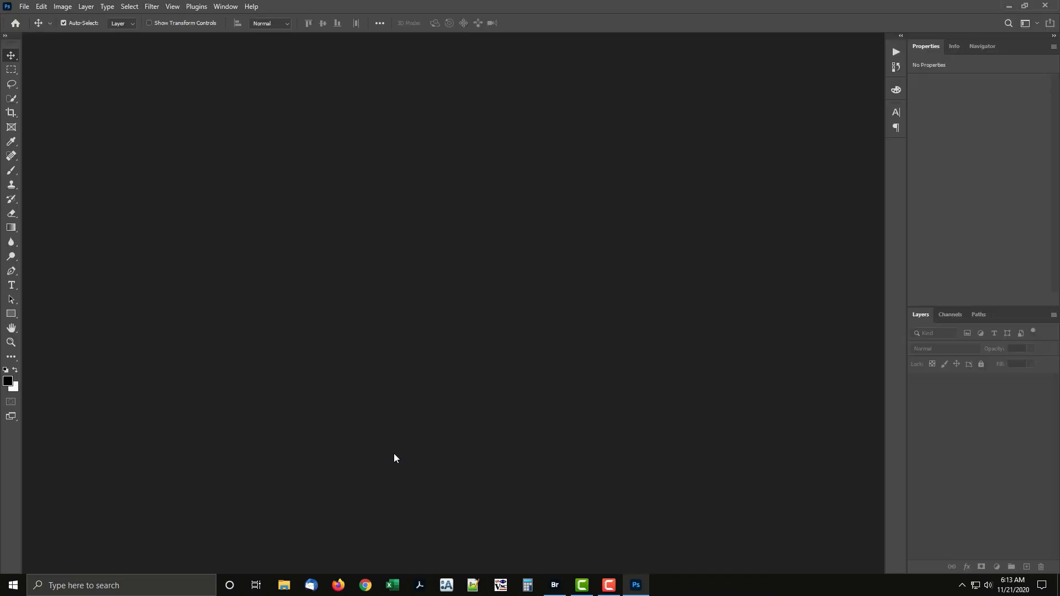
{"action": "left_click", "coordinate": [25, 7]}
{"action": "mouse_move", "coordinate": [38, 68]}
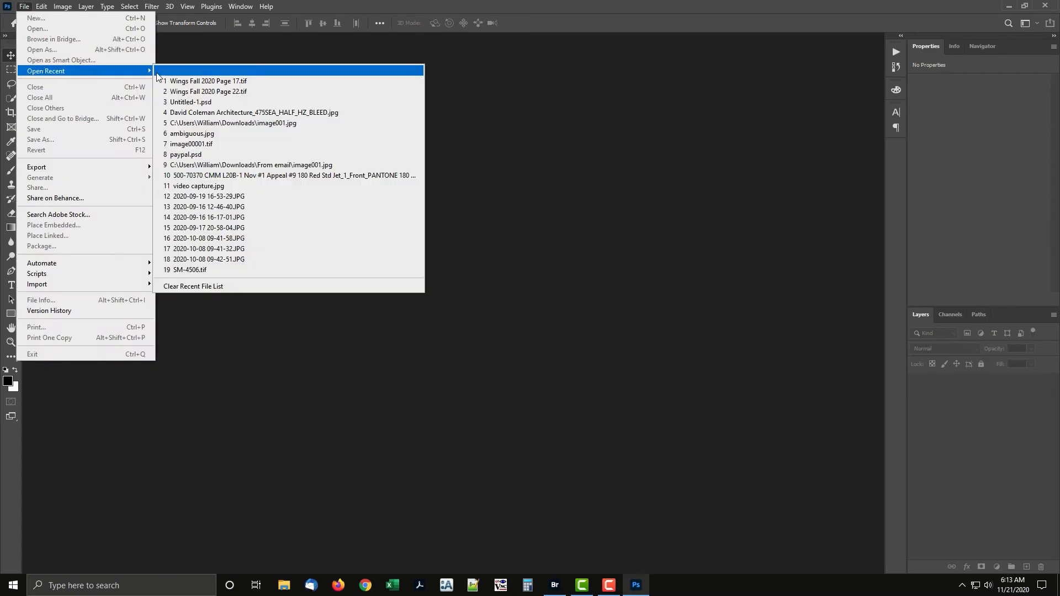
{"action": "left_click", "coordinate": [167, 73]}
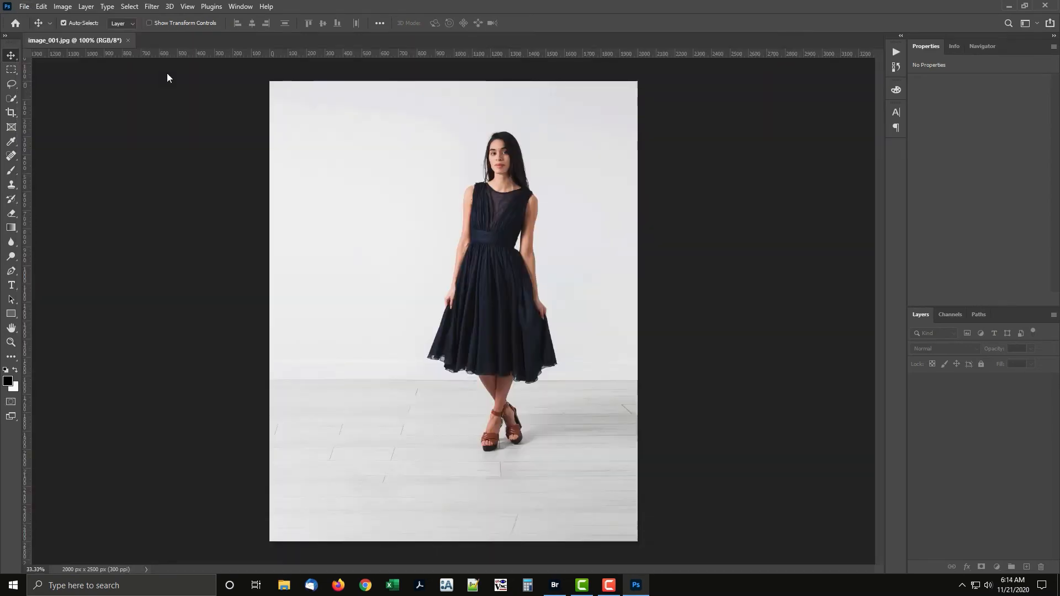
Select the woman with Select Subject and return to the Move tool
{"action": "key", "text": "w"}
{"action": "left_click", "coordinate": [322, 22]}
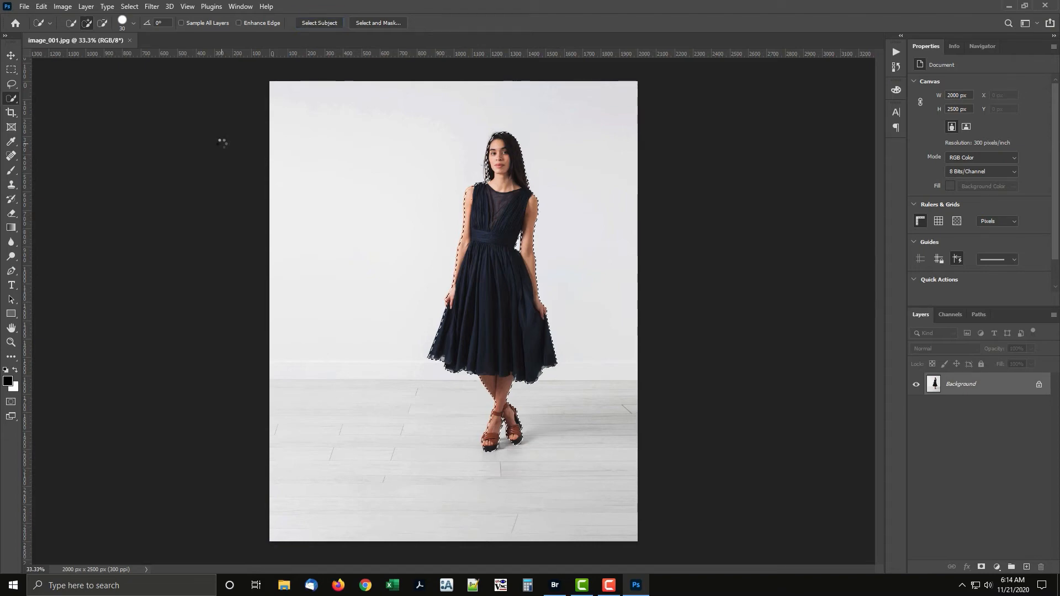
{"action": "key", "text": "v"}
Show the Actions panel and create a new action set named Scripts
{"action": "left_click", "coordinate": [240, 7]}
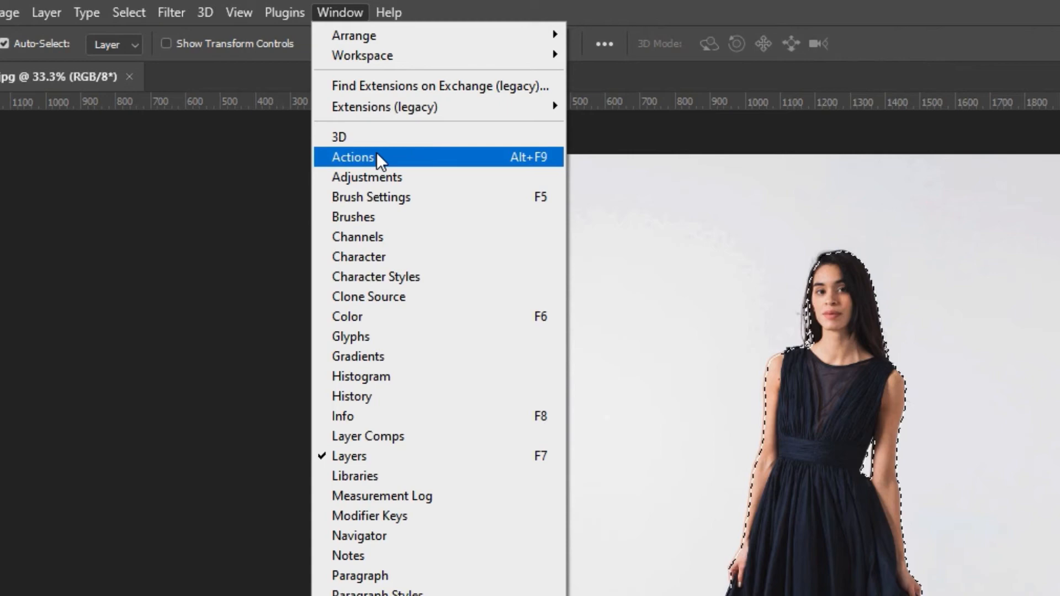
{"action": "left_click", "coordinate": [378, 157]}
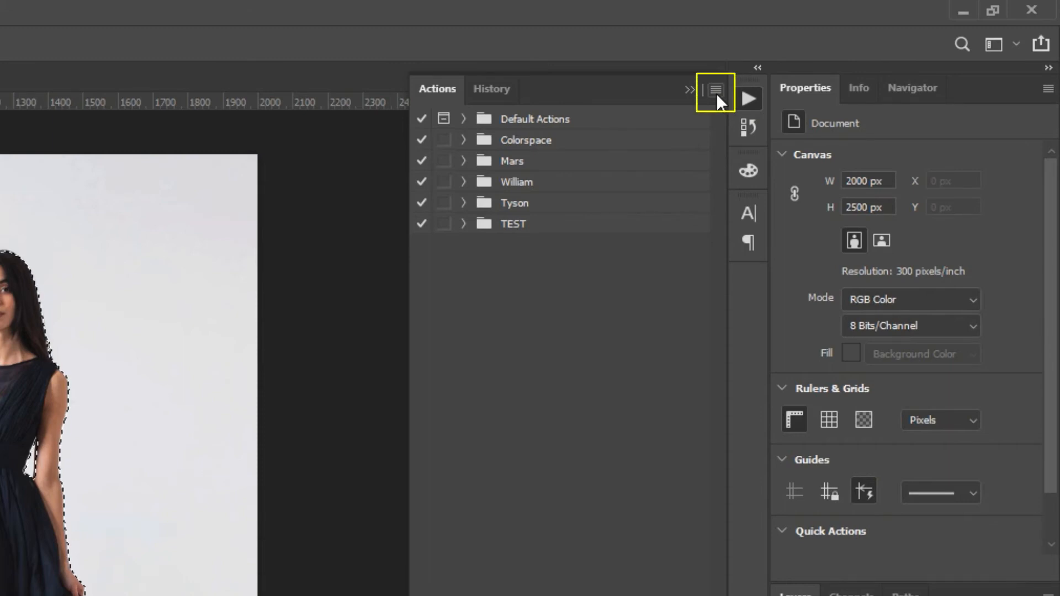
{"action": "left_click", "coordinate": [716, 93]}
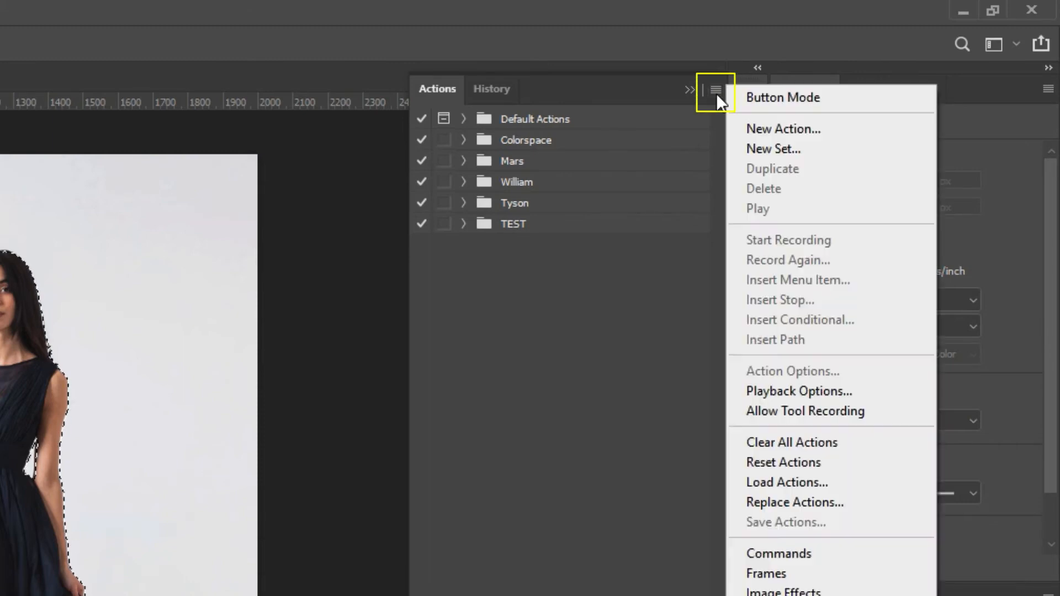
{"action": "left_click", "coordinate": [813, 148]}
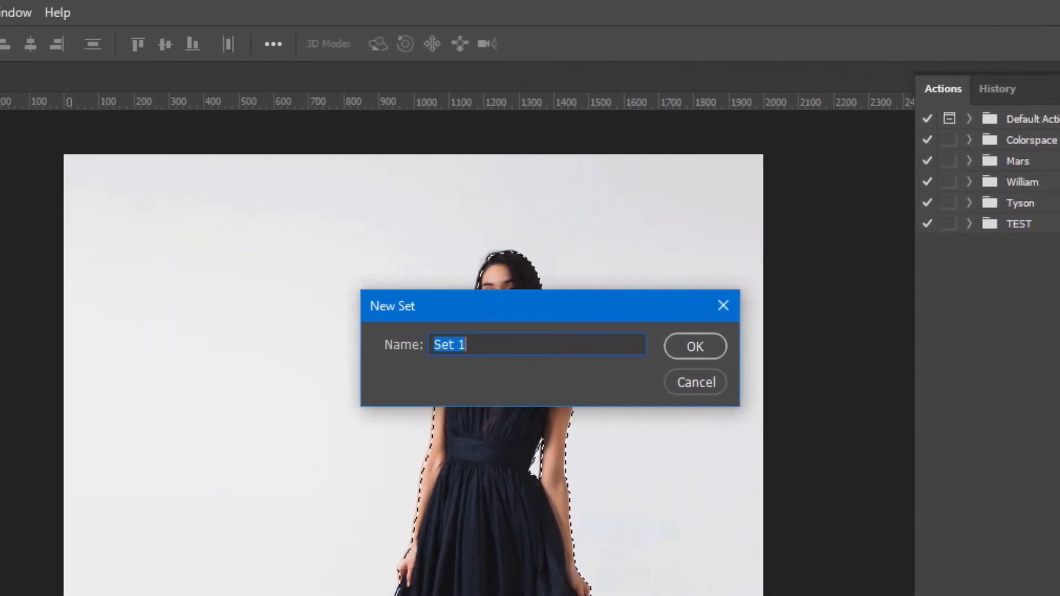
{"action": "type", "text": "Sc"}
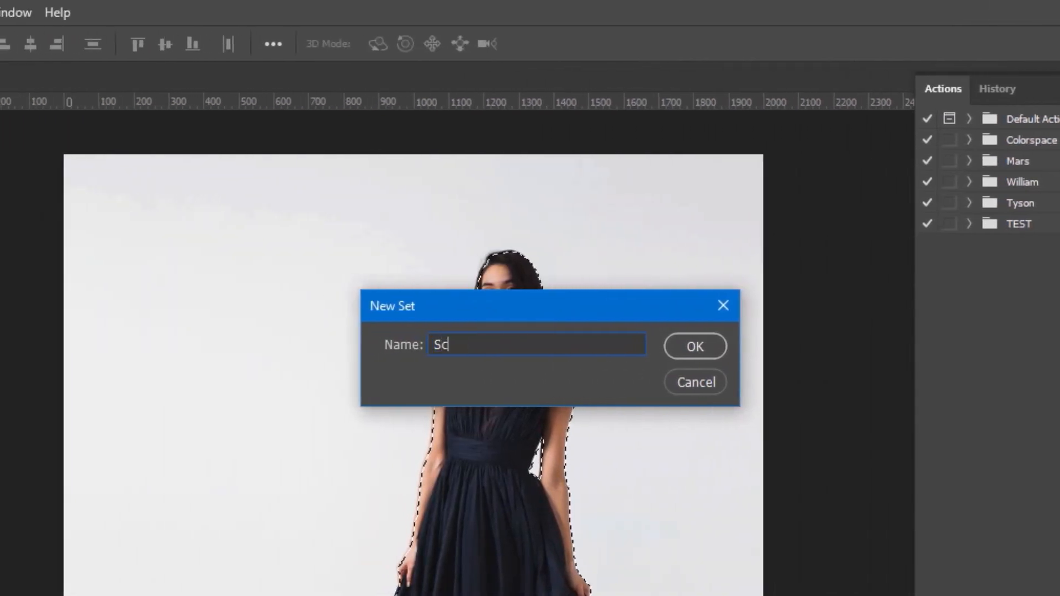
{"action": "type", "text": "ripts"}
{"action": "key", "text": "Return"}
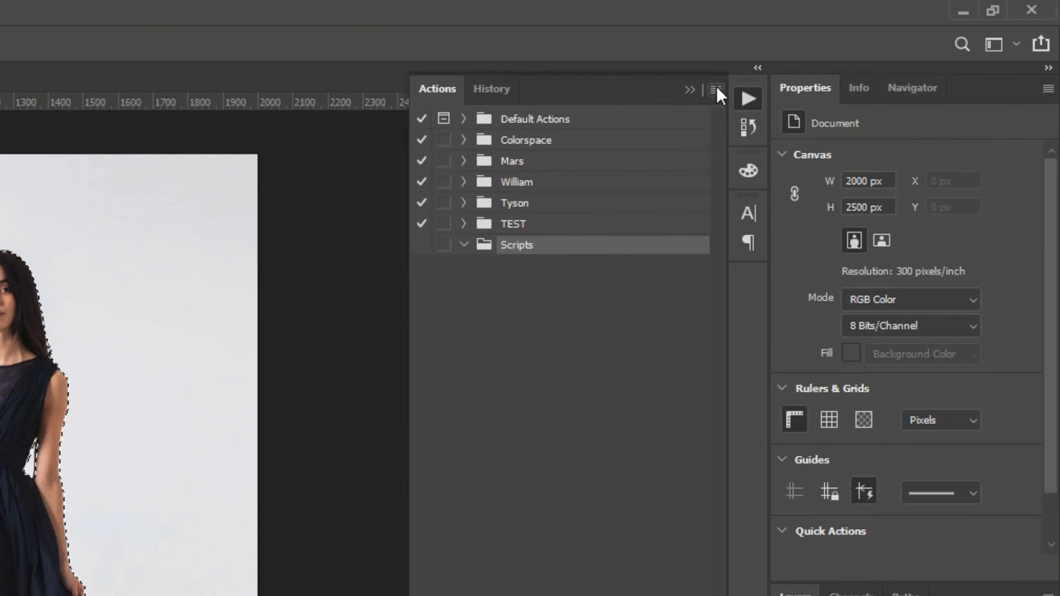
Create a new action named Add guides in the Scripts set and start recording it
{"action": "left_click", "coordinate": [716, 88]}
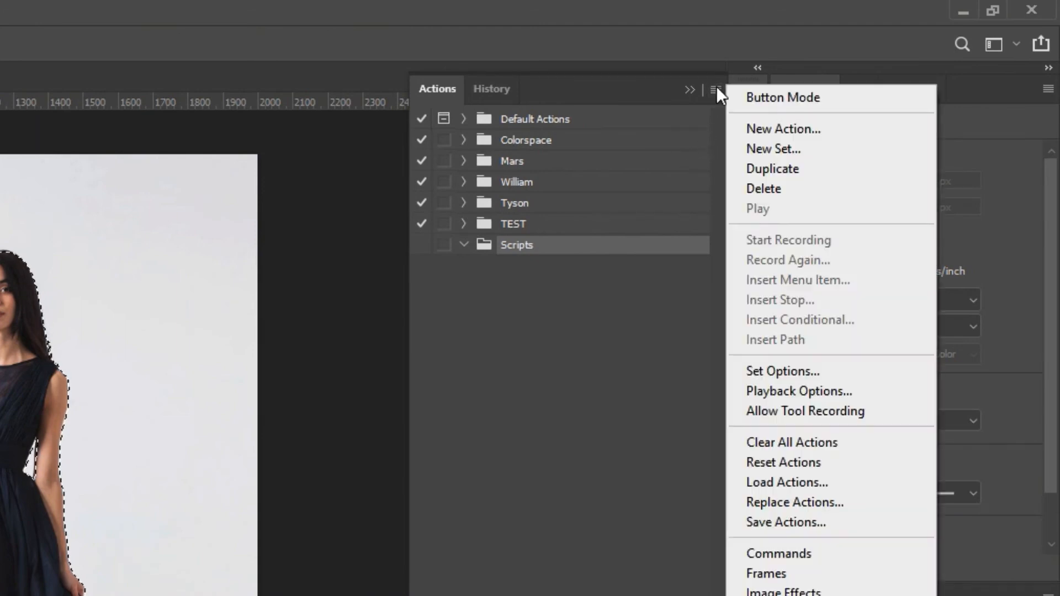
{"action": "left_click", "coordinate": [870, 128]}
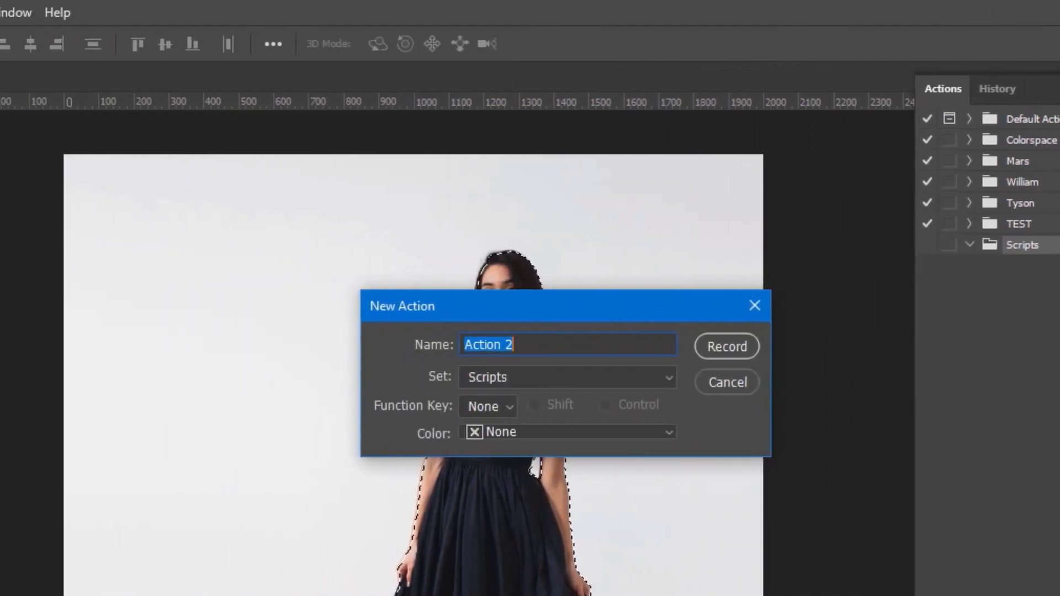
{"action": "type", "text": "A"}
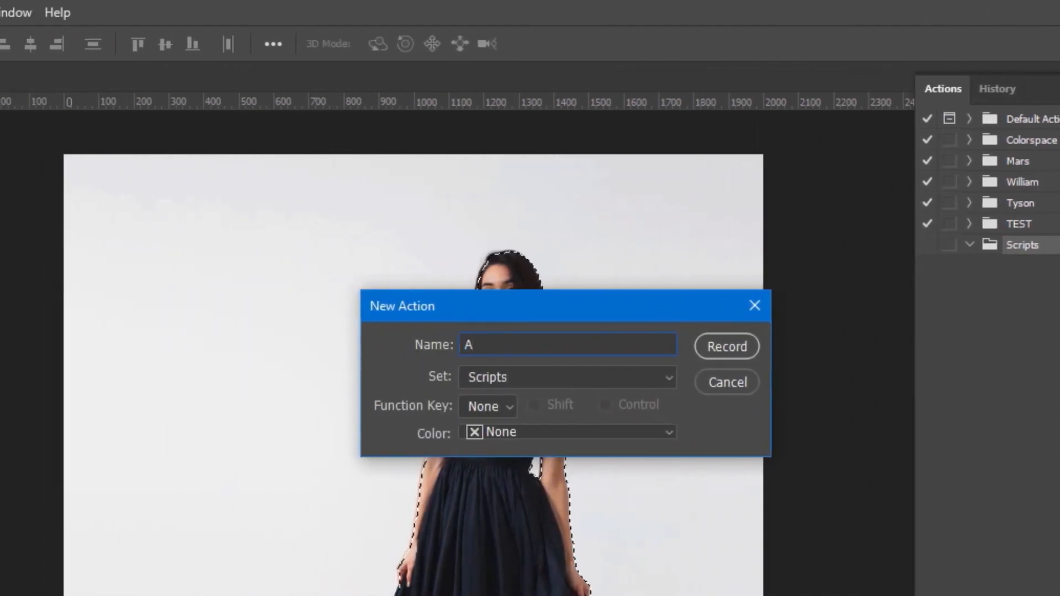
{"action": "type", "text": "dd guides"}
{"action": "left_click", "coordinate": [733, 341]}
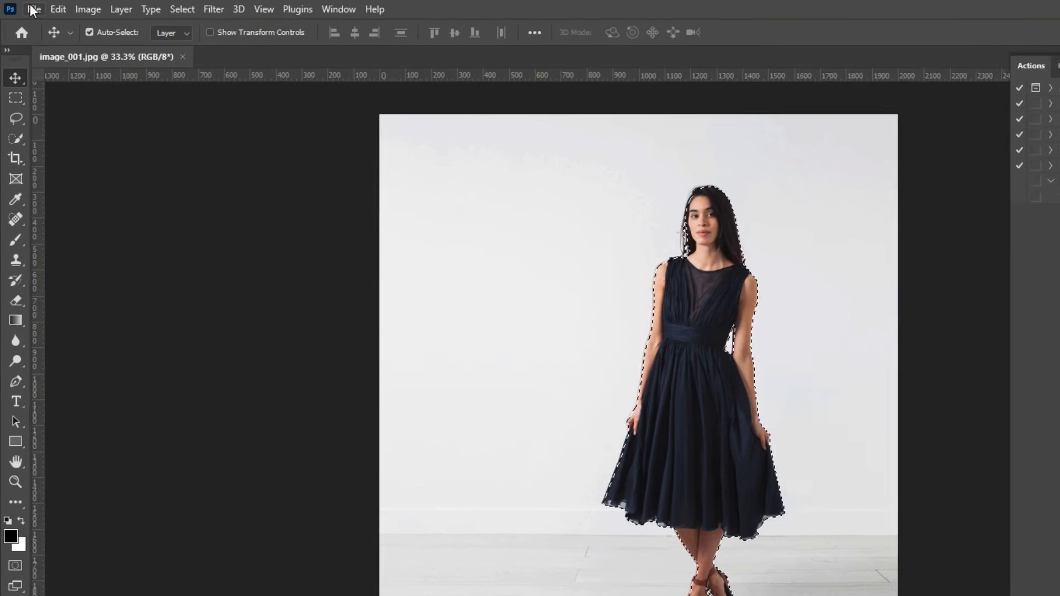
Browse to the personal Scripts folder and load Add guides to selection.jsx so the script run is recorded in the action
{"action": "left_click", "coordinate": [25, 6]}
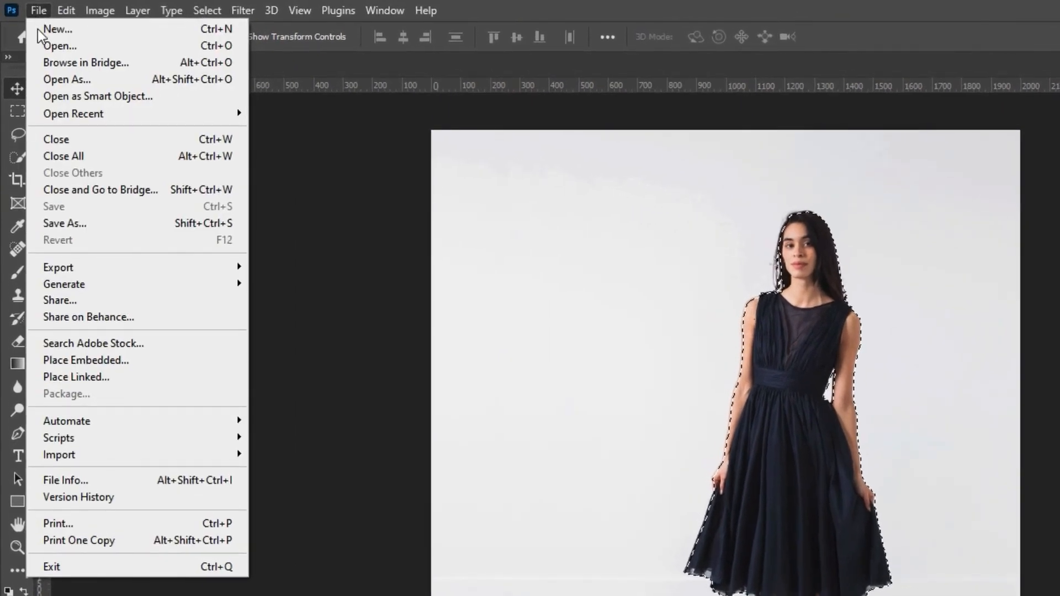
{"action": "mouse_move", "coordinate": [135, 439]}
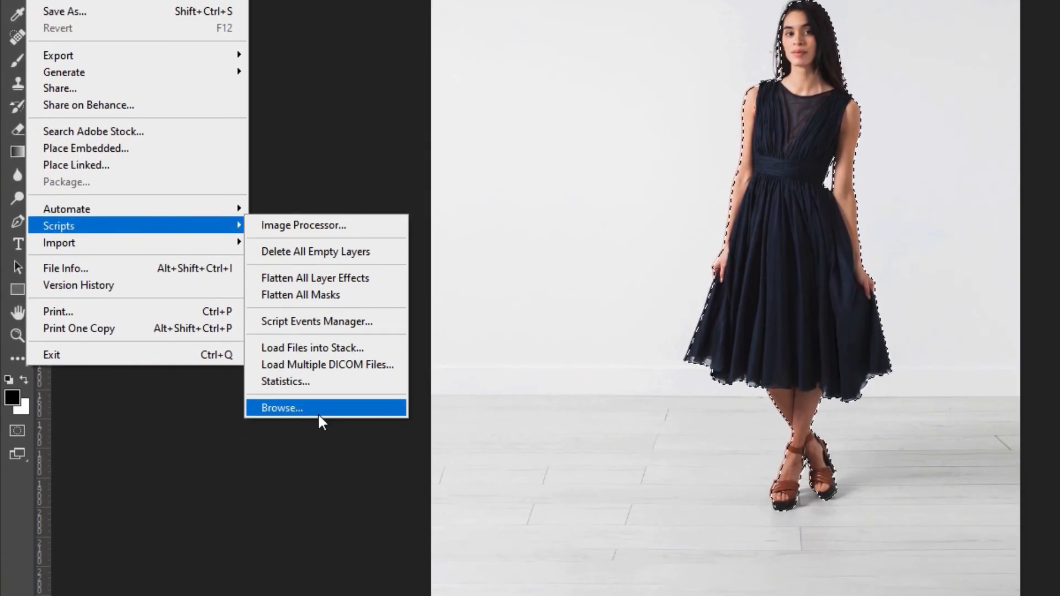
{"action": "left_click", "coordinate": [319, 414]}
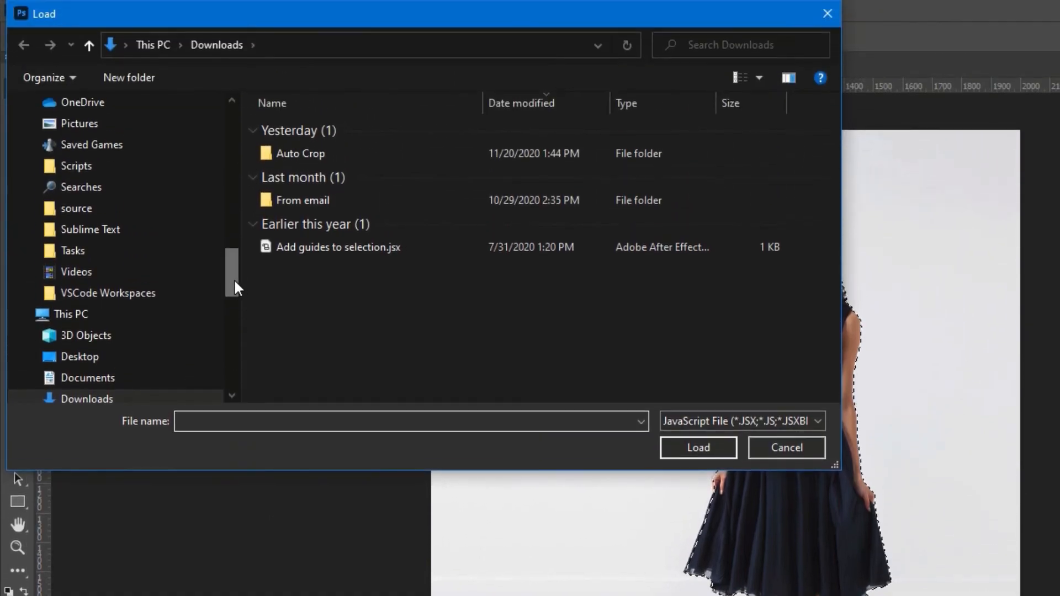
{"action": "left_click_drag", "start_coordinate": [233, 278], "coordinate": [237, 267]}
{"action": "scroll", "coordinate": [238, 269], "scroll_direction": "up", "scroll_amount": 1}
{"action": "left_click", "coordinate": [129, 271]}
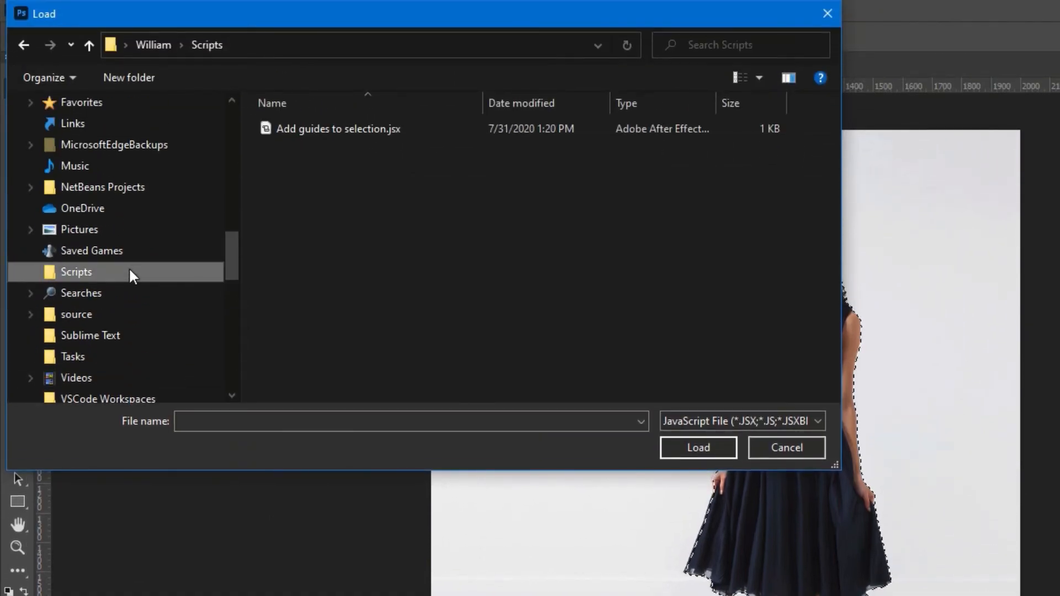
{"action": "left_click", "coordinate": [436, 133]}
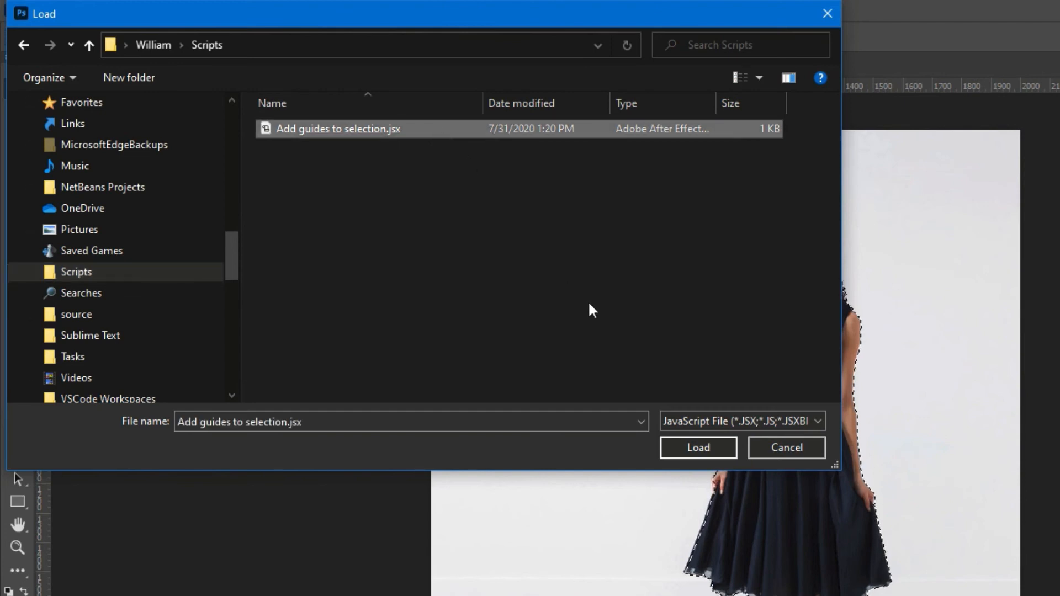
{"action": "left_click", "coordinate": [698, 449]}
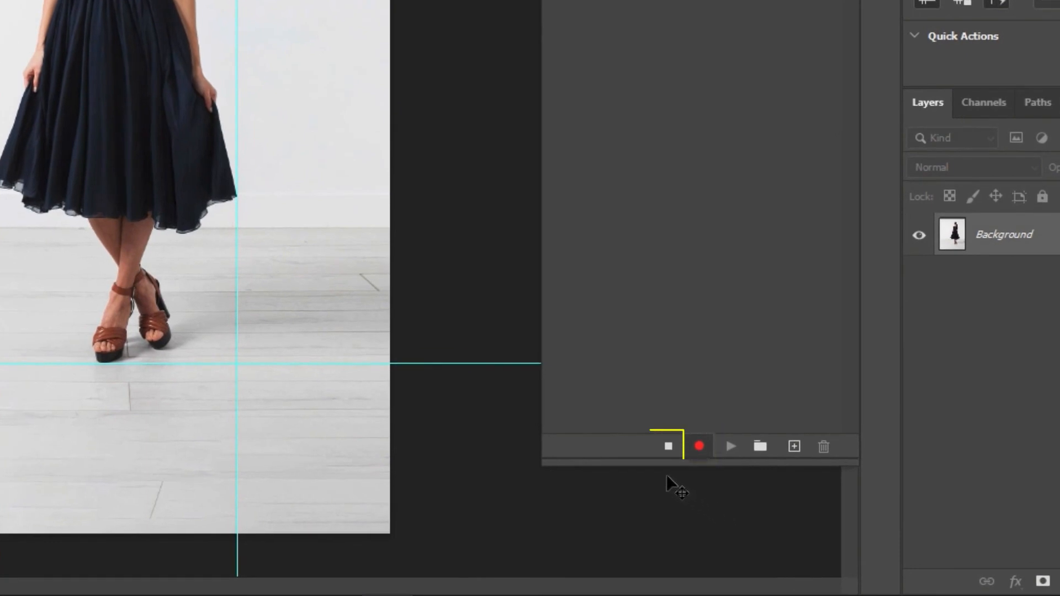
Stop recording, then collapse and select the Add guides action in the Scripts set
{"action": "left_click", "coordinate": [674, 453]}
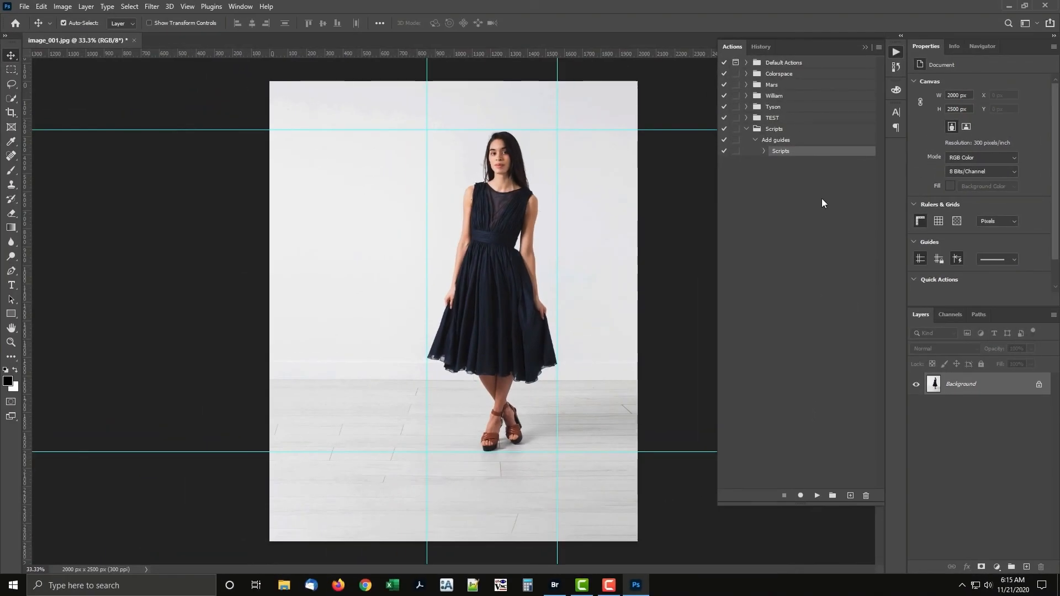
{"action": "left_click", "coordinate": [754, 140]}
{"action": "left_click", "coordinate": [811, 141]}
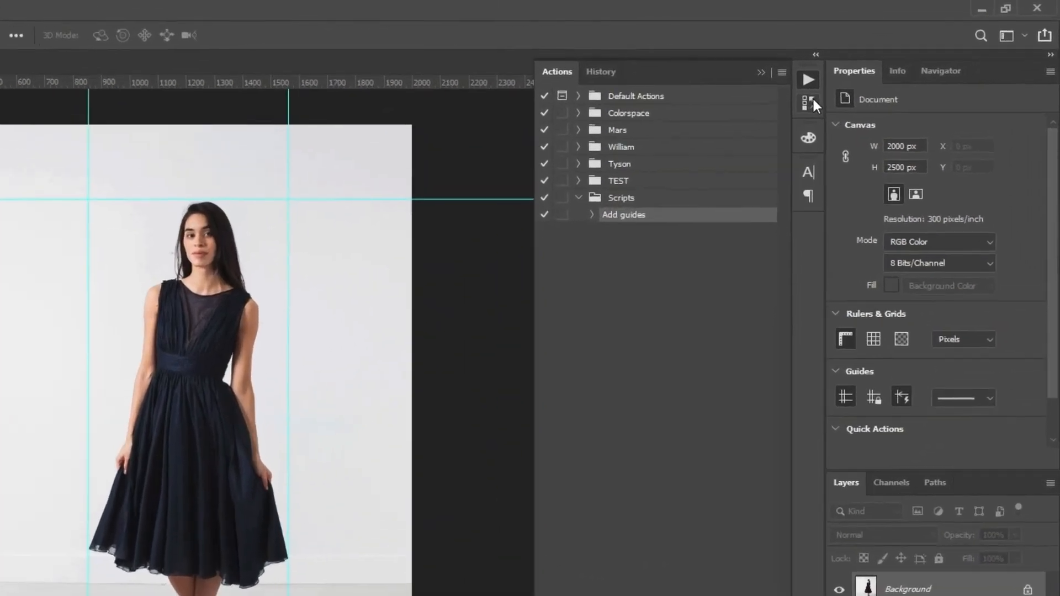
Revert the image to the Select Subject history state and play the Add guides action from the Scripts set
{"action": "left_click", "coordinate": [800, 105]}
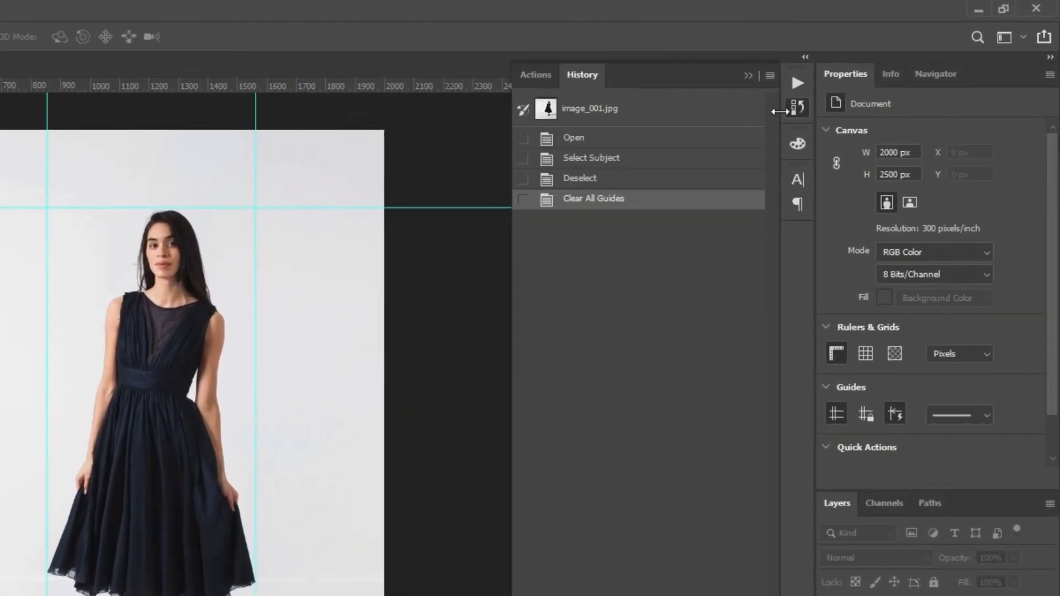
{"action": "left_click", "coordinate": [704, 159]}
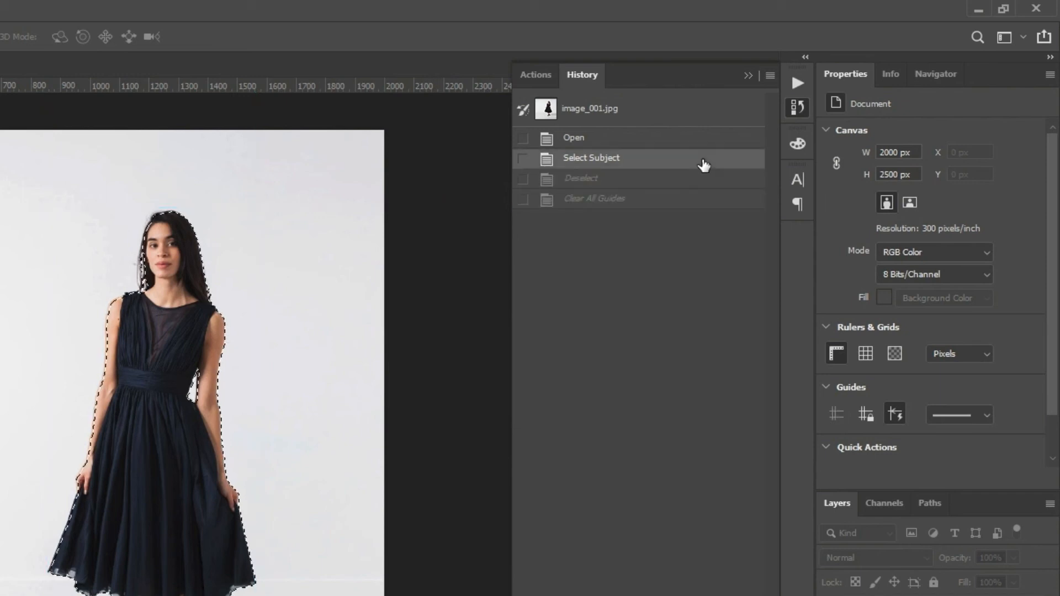
{"action": "left_click", "coordinate": [794, 81]}
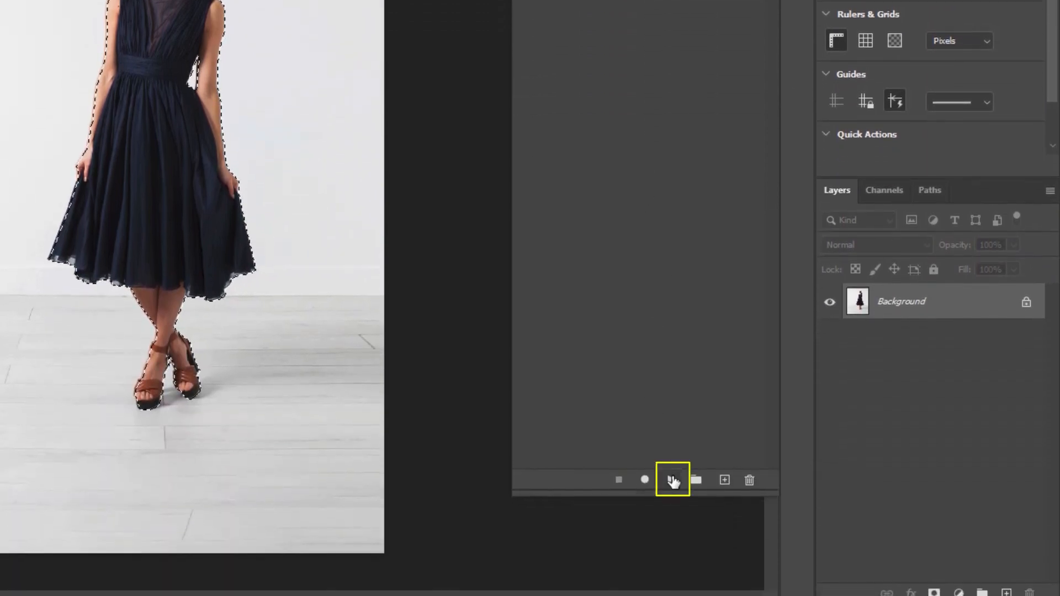
{"action": "left_click", "coordinate": [673, 480]}
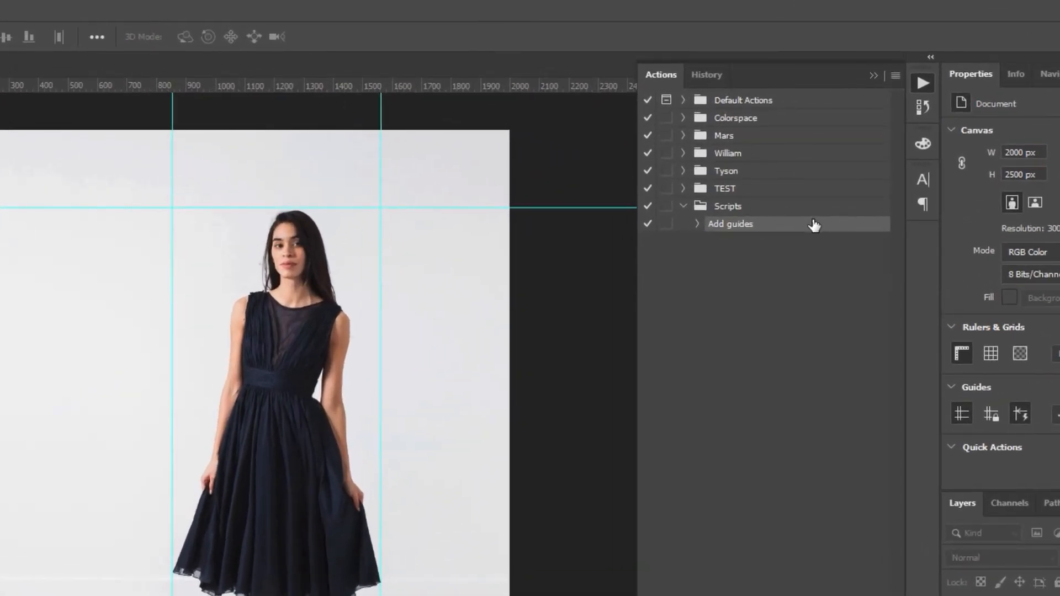
Inspect the function key choices in the Add guides action's options, then cancel without assigning one
{"action": "double_click", "coordinate": [813, 225]}
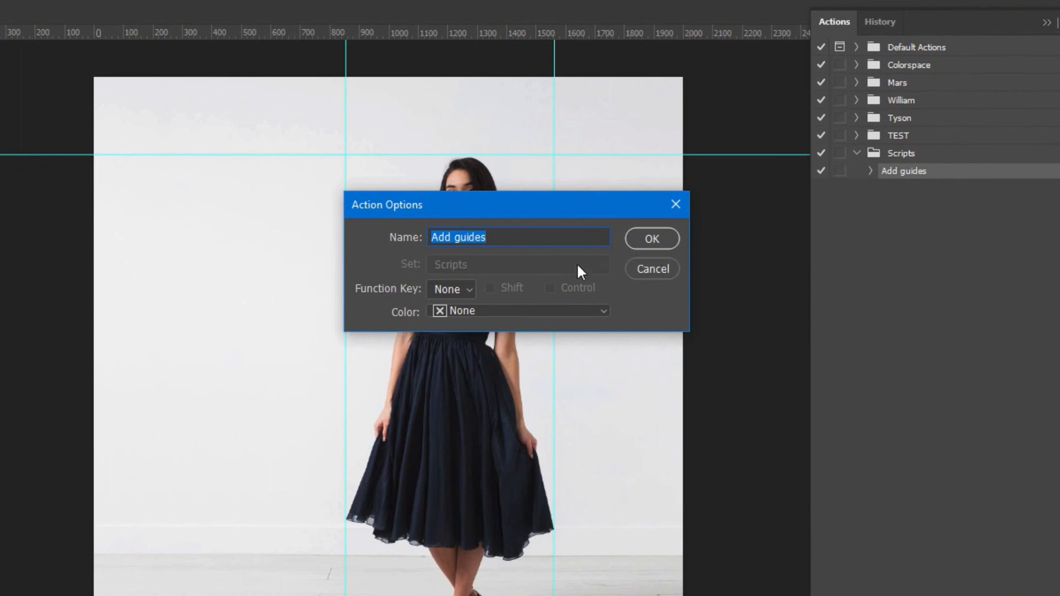
{"action": "left_click", "coordinate": [467, 287]}
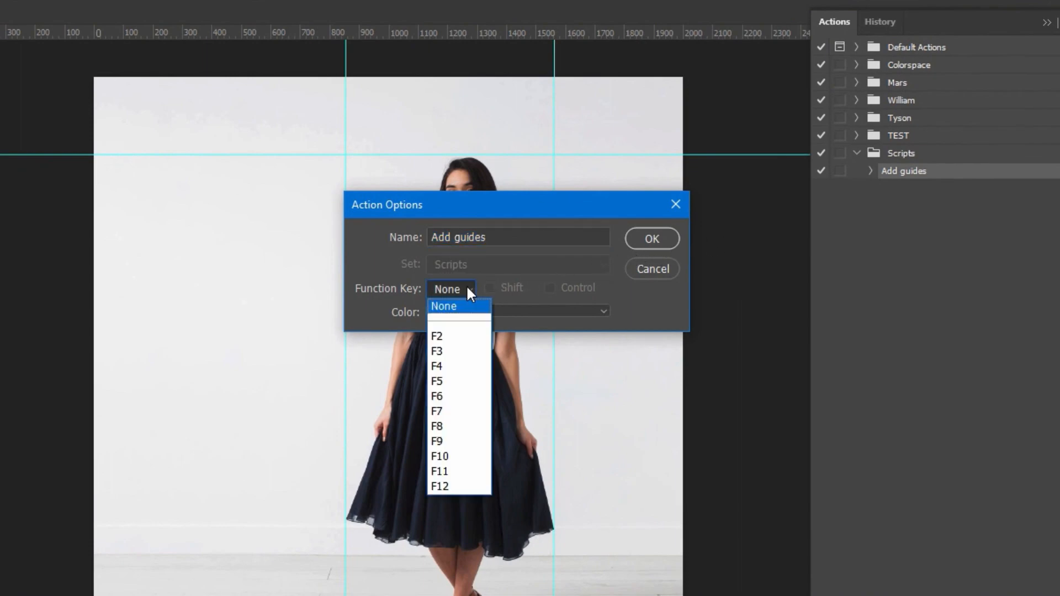
{"action": "left_click", "coordinate": [633, 301]}
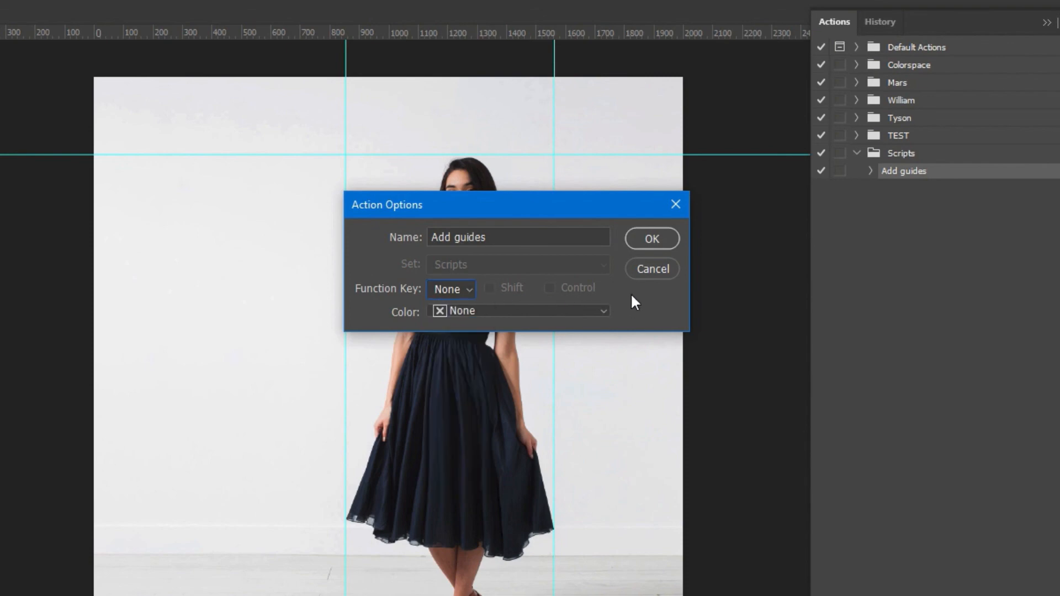
{"action": "left_click", "coordinate": [657, 262]}
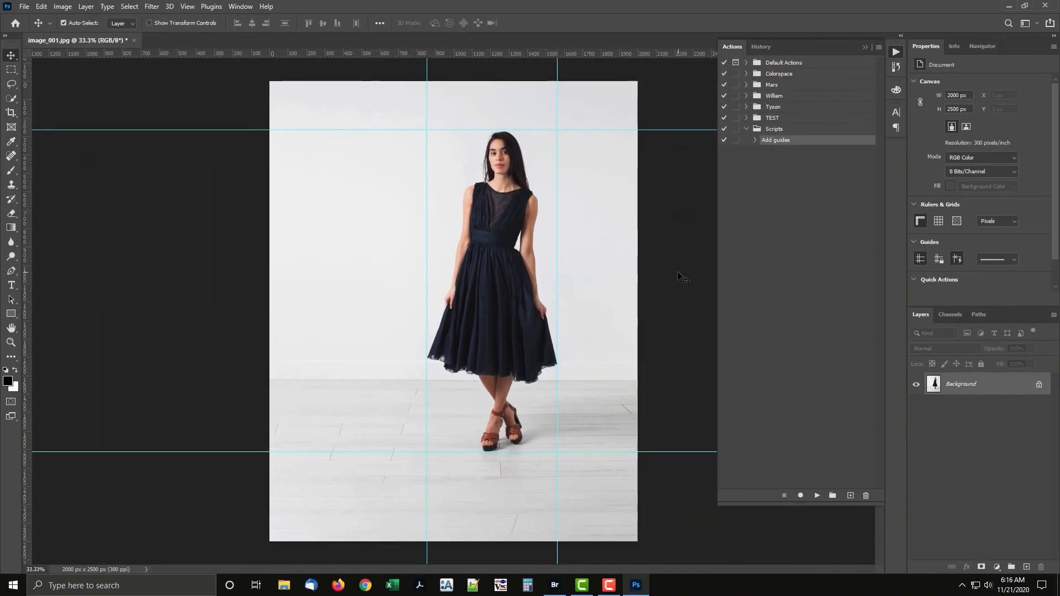